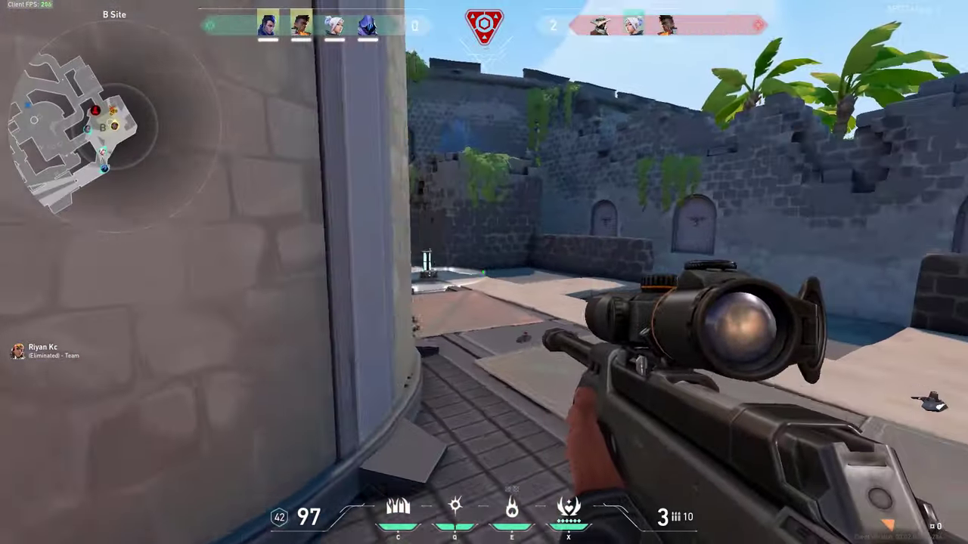
pyautogui.press('c')
pyautogui.click(484, 272)
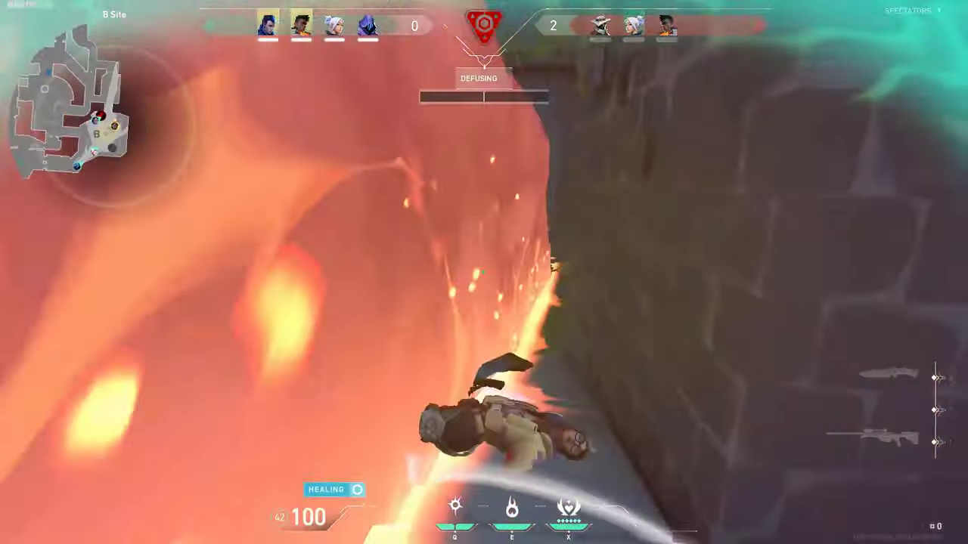
pyautogui.press('4')
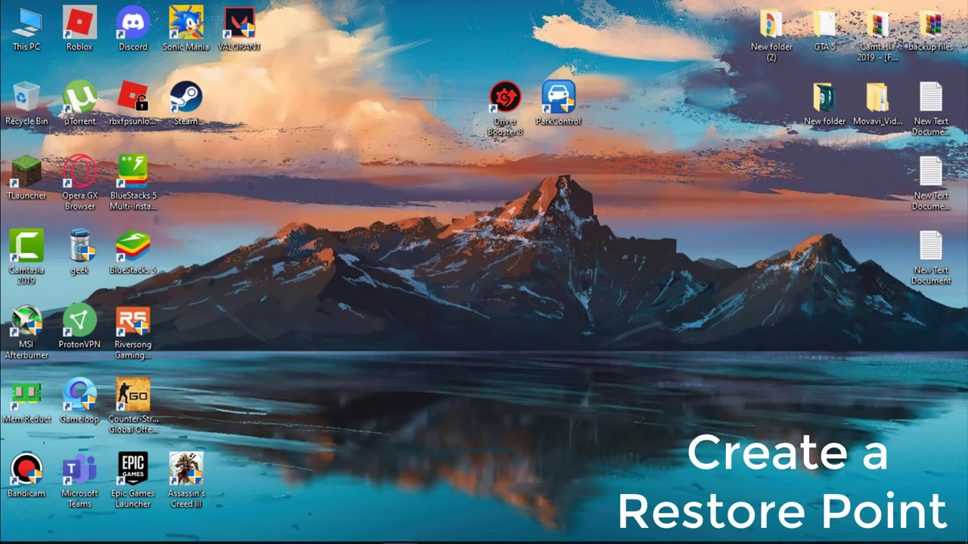
# Open the system's restore point settings and keep system protection turned on for Local Disk (C:)
pyautogui.click(51, 530)
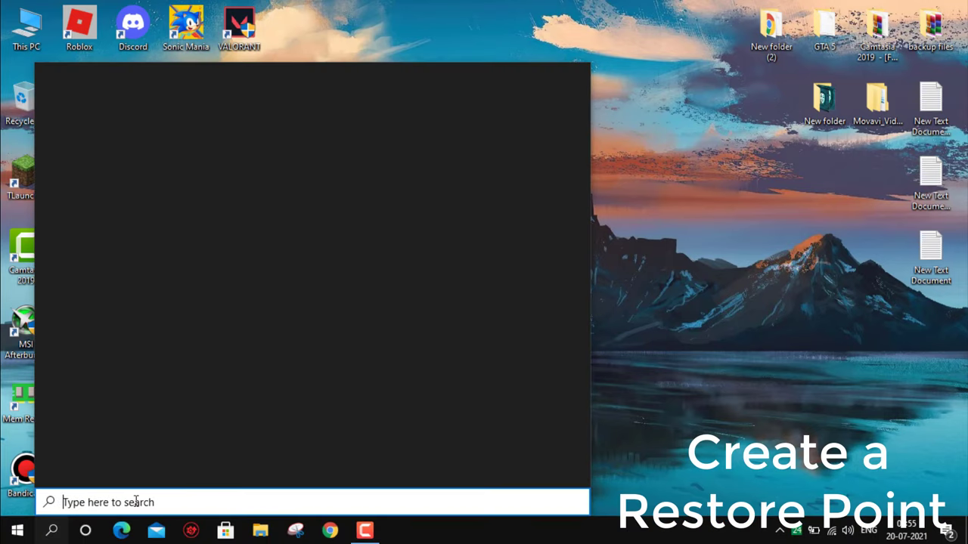
pyautogui.write('cre')
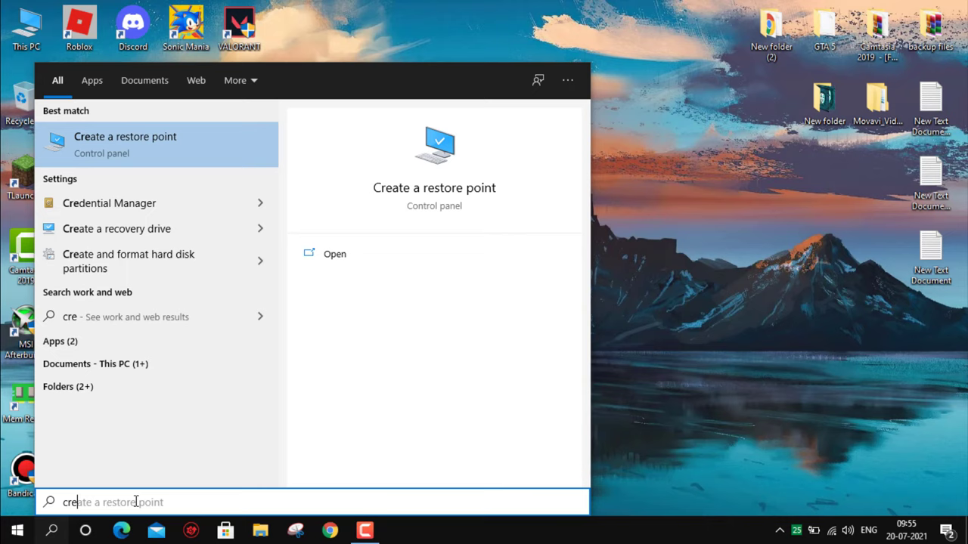
pyautogui.click(217, 158)
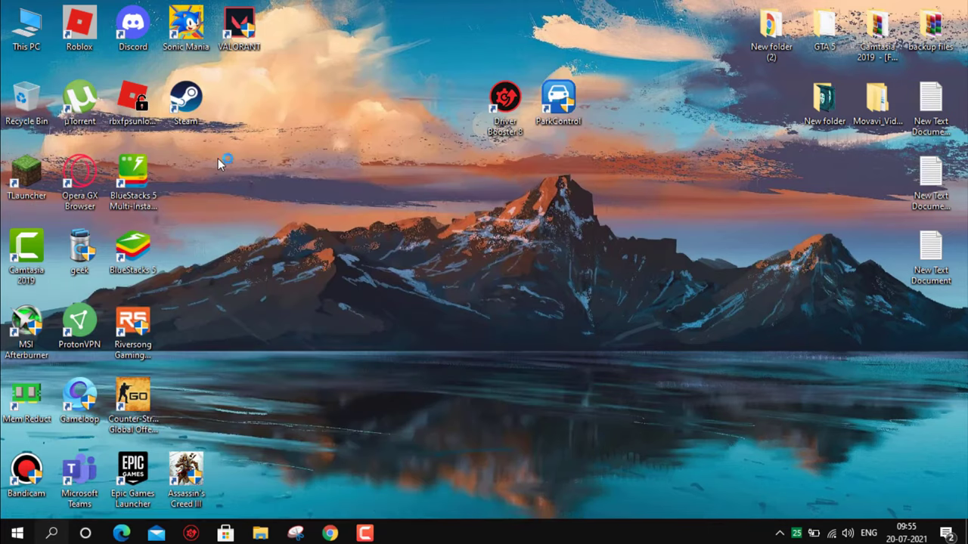
pyautogui.moveTo(243, 73); pyautogui.dragTo(546, 127)
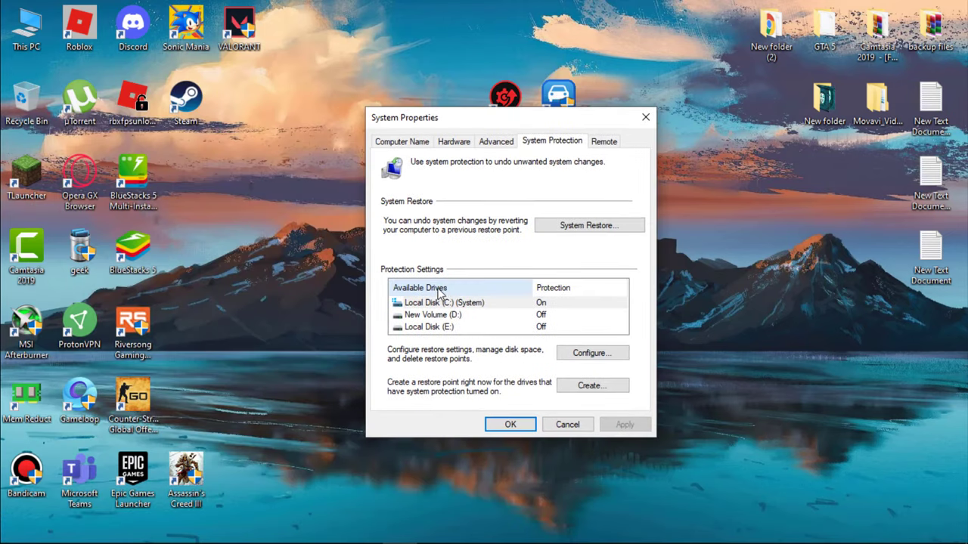
pyautogui.click(482, 303)
pyautogui.click(581, 353)
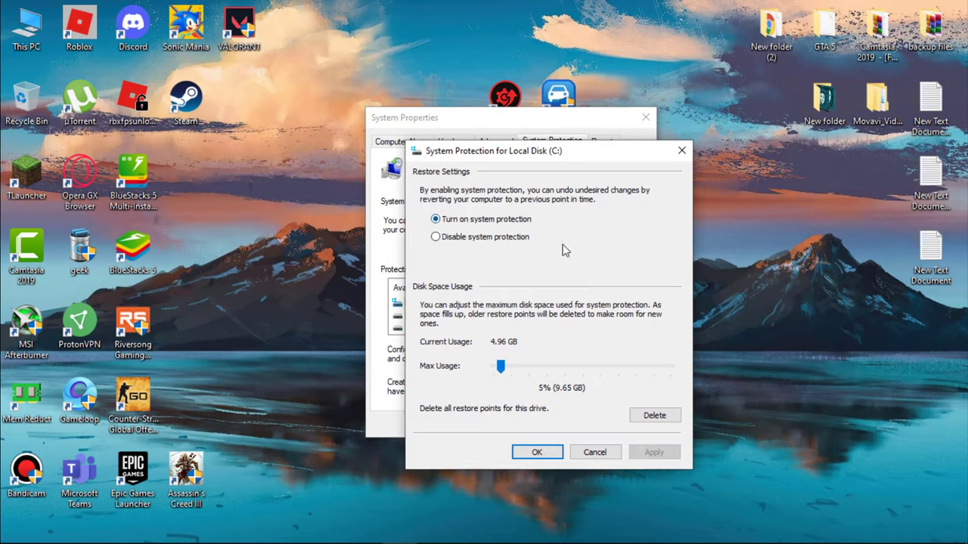
pyautogui.click(537, 452)
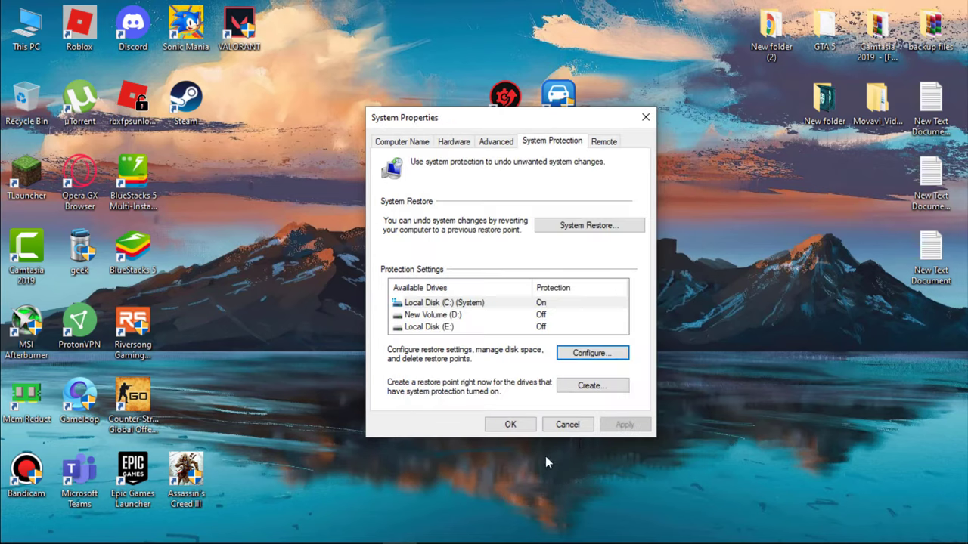
# Create a restore point with the description "restore" and close the restore point dialogs
pyautogui.click(578, 386)
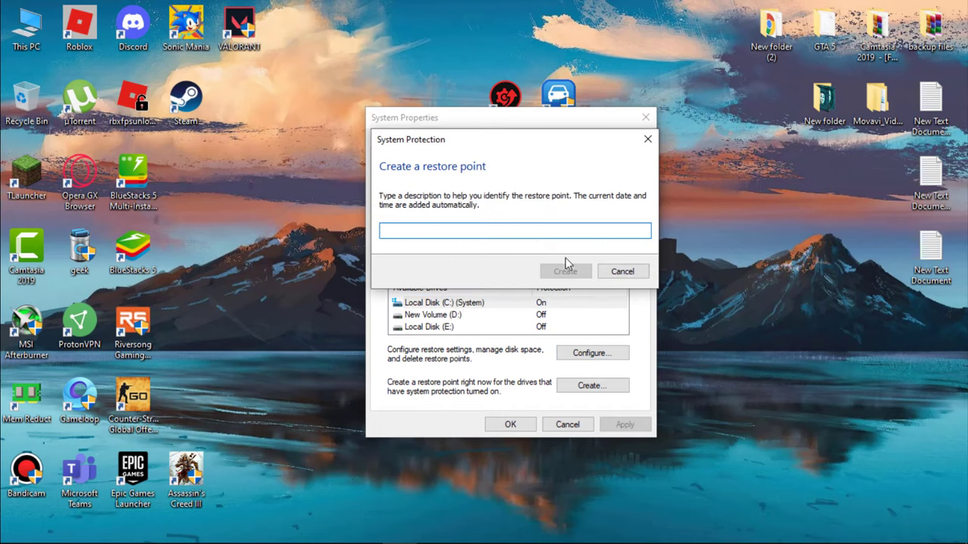
pyautogui.write('restore')
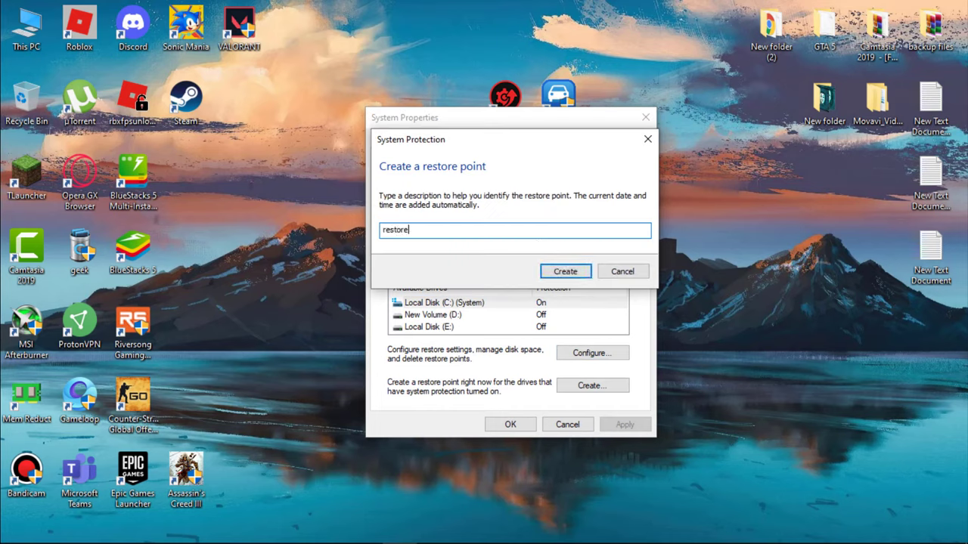
pyautogui.click(560, 272)
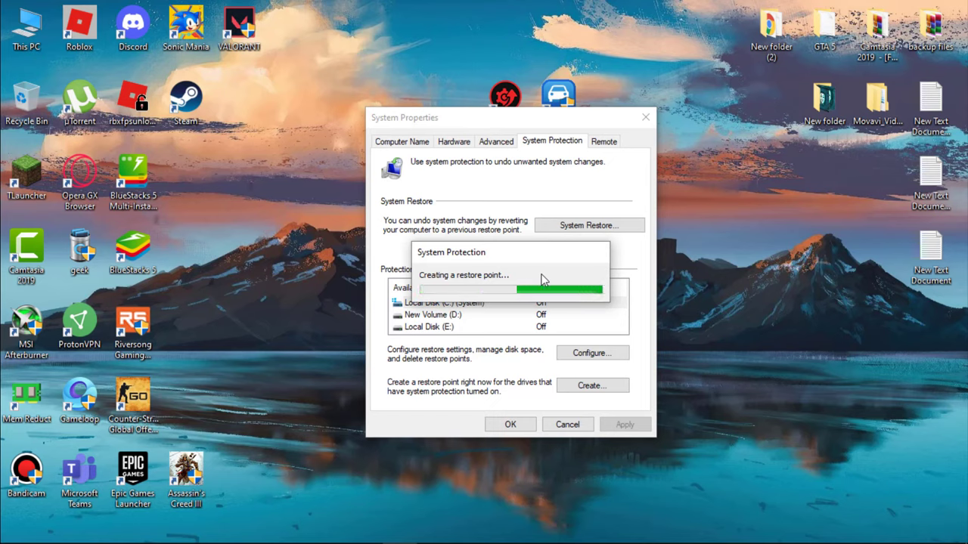
pyautogui.click(596, 284)
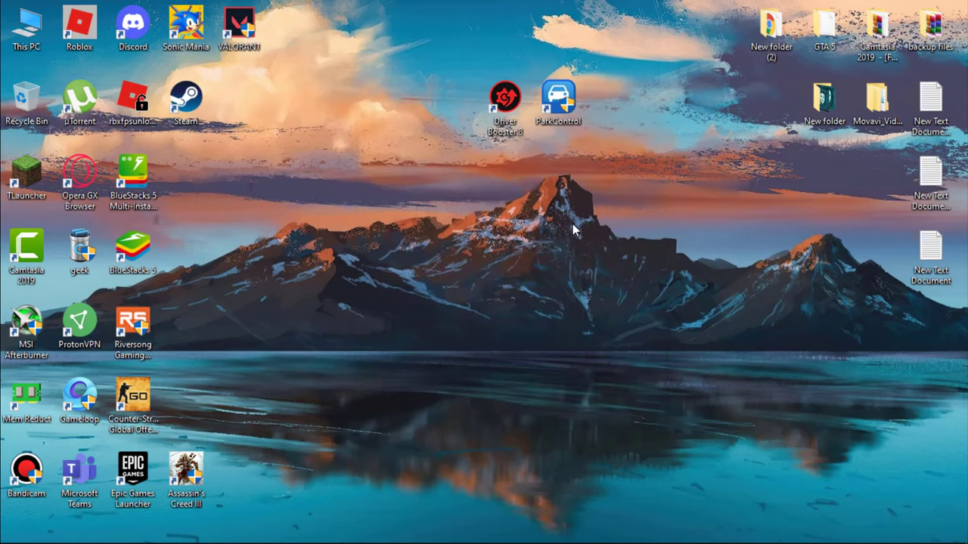
# Open Task Manager's startup programs and disable the enabled µTorrent entry, Cortana and EpicGamesLauncher
pyautogui.rightClick(658, 540)
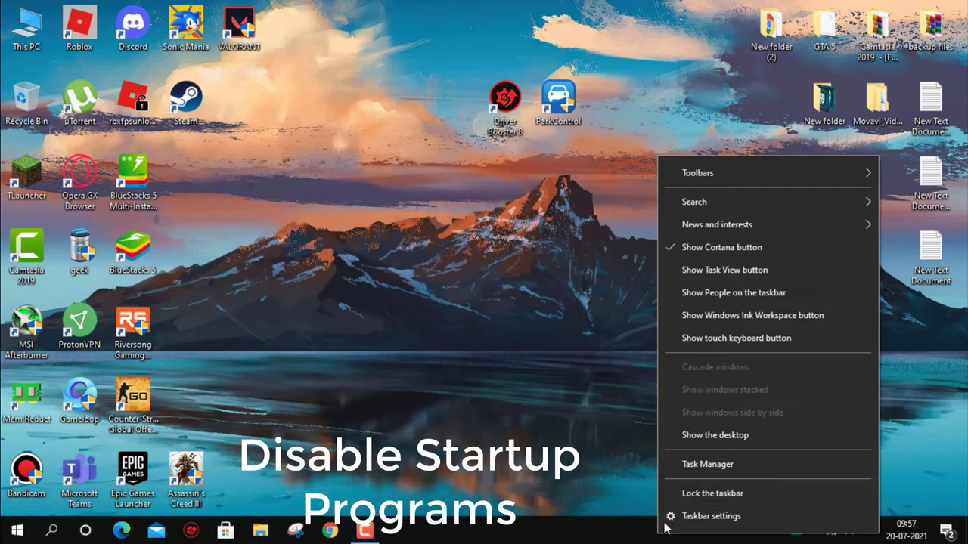
pyautogui.click(680, 471)
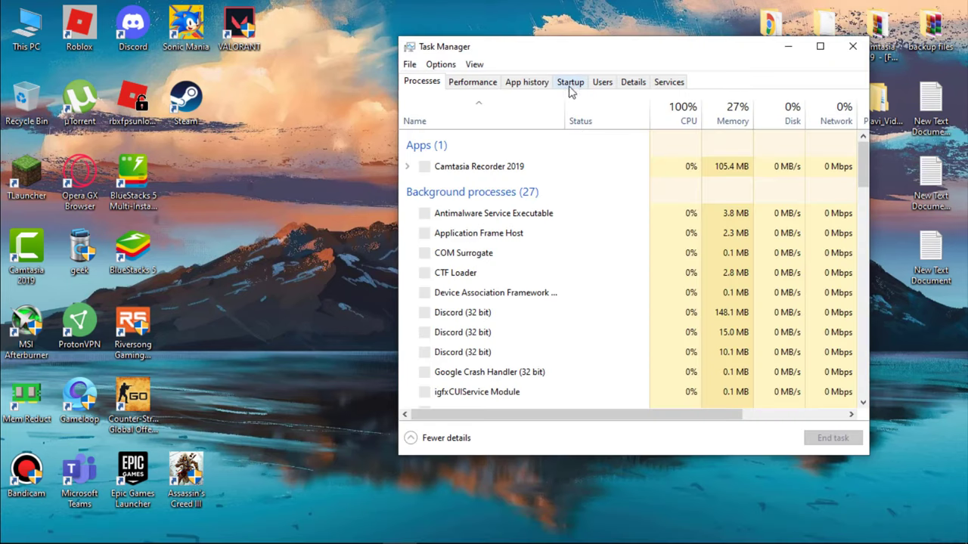
pyautogui.click(573, 83)
pyautogui.rightClick(597, 182)
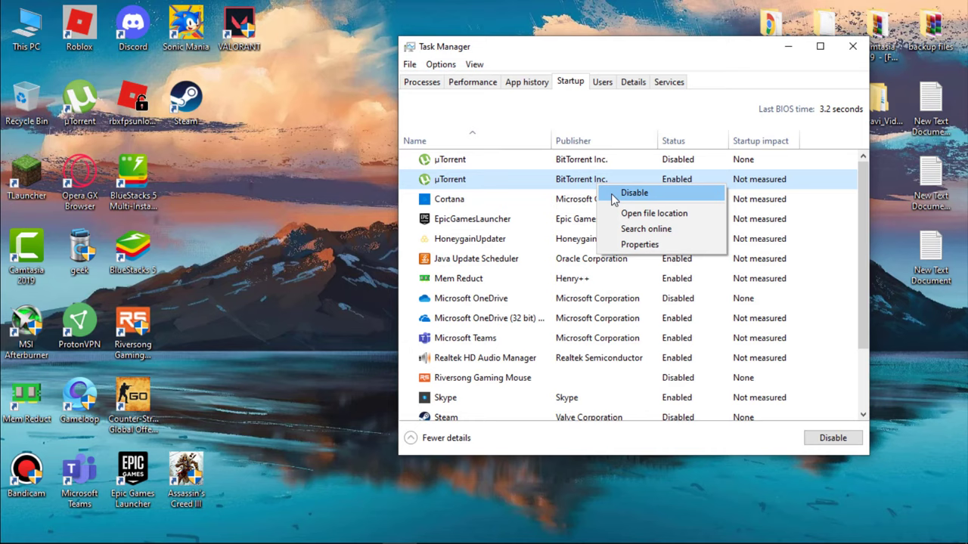
pyautogui.click(618, 192)
pyautogui.rightClick(603, 199)
pyautogui.click(628, 196)
pyautogui.rightClick(582, 221)
pyautogui.click(617, 229)
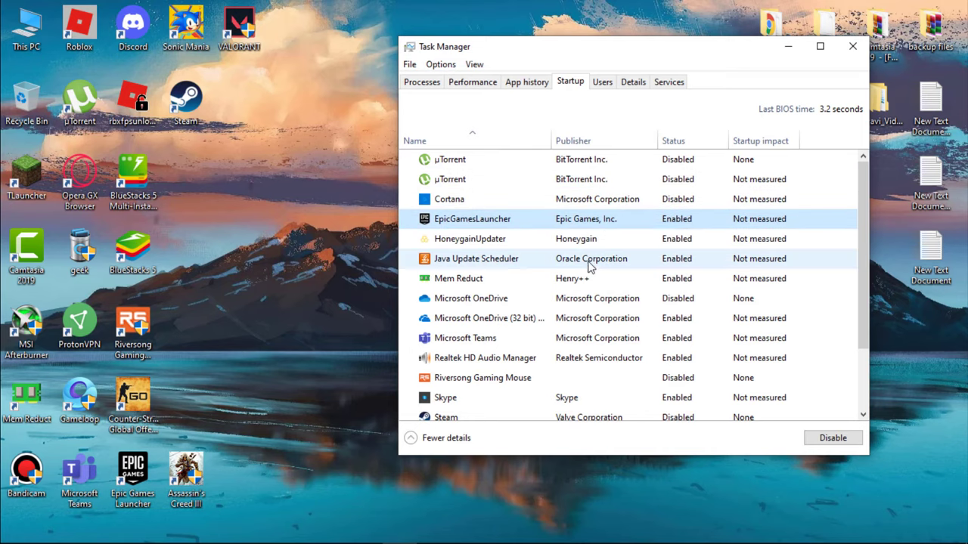
# Disable Java Update Scheduler, Microsoft OneDrive (32 bit), Microsoft Teams and Skype at startup, and close Task Manager
pyautogui.rightClick(589, 263)
pyautogui.click(616, 271)
pyautogui.rightClick(588, 323)
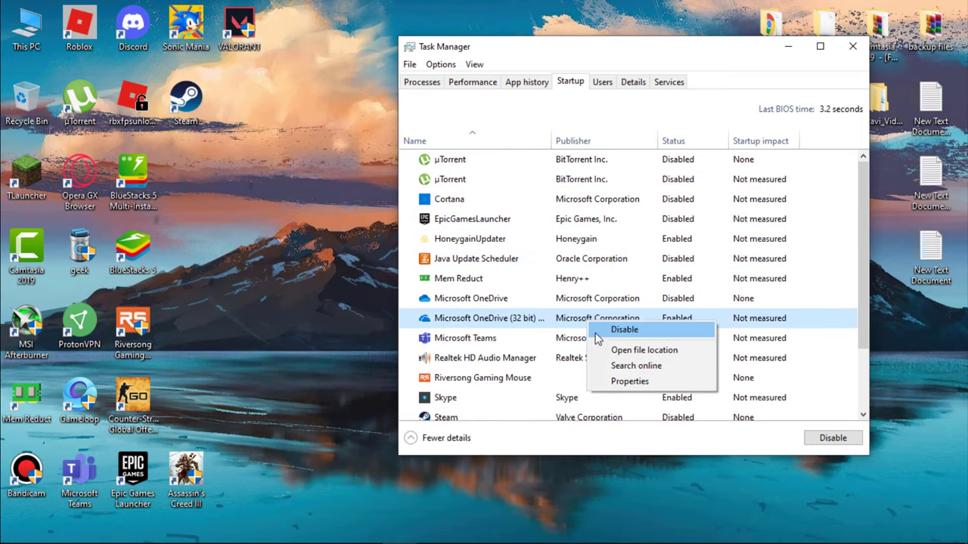
pyautogui.click(611, 328)
pyautogui.rightClick(592, 340)
pyautogui.click(614, 349)
pyautogui.rightClick(582, 398)
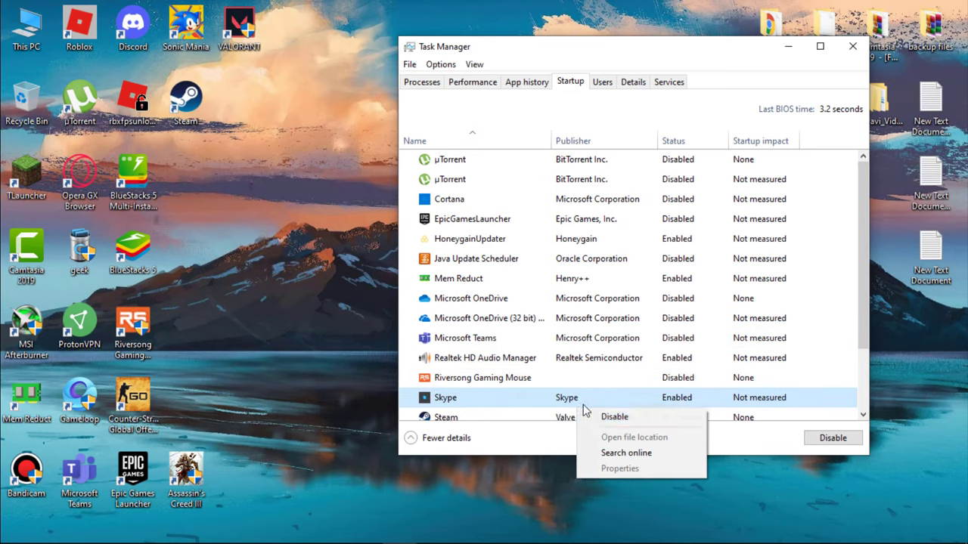
pyautogui.click(614, 416)
pyautogui.scroll(-3, 597, 361)
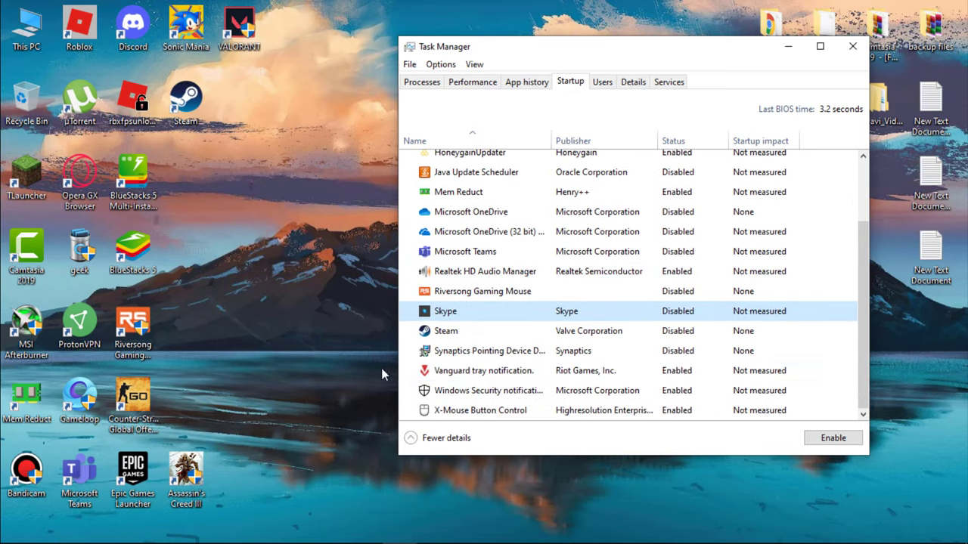
pyautogui.click(853, 46)
# Turn off letting apps run in the background in the Windows privacy settings and close Settings
pyautogui.click(17, 536)
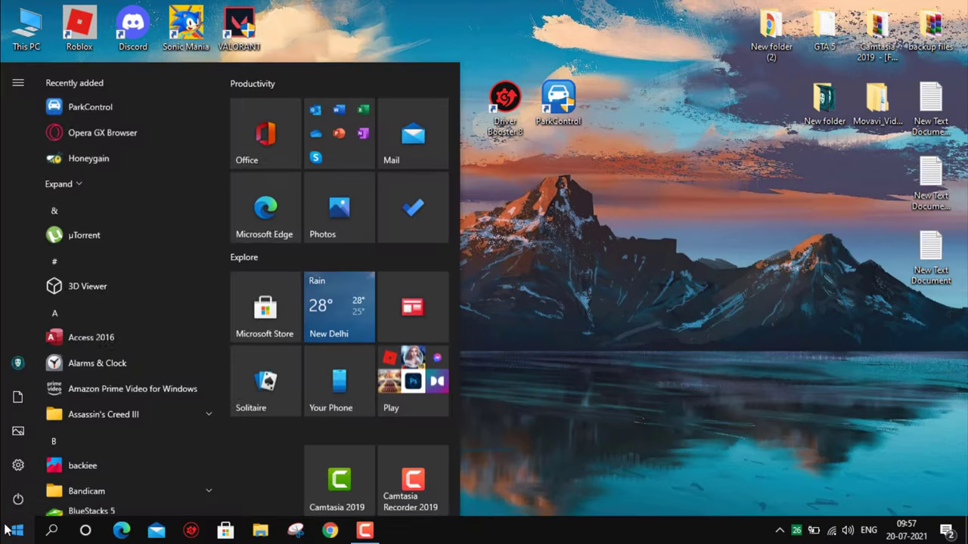
pyautogui.click(13, 475)
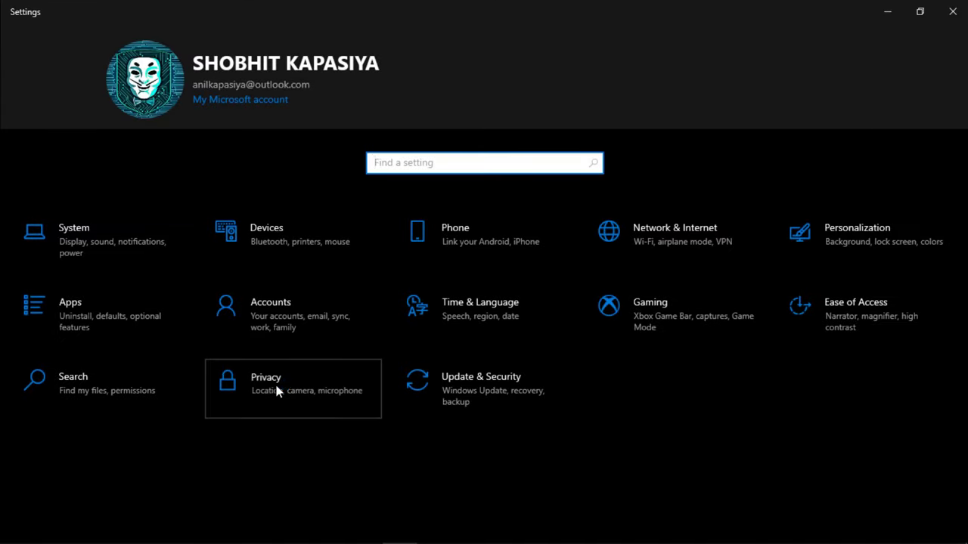
pyautogui.click(275, 389)
pyautogui.scroll(-10, 114, 317)
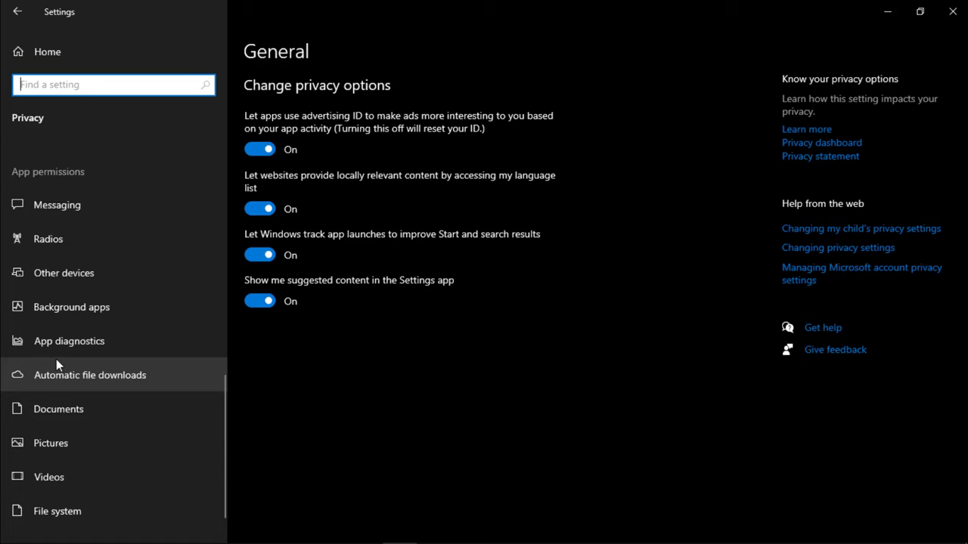
pyautogui.click(87, 313)
pyautogui.scroll(-8, 492, 320)
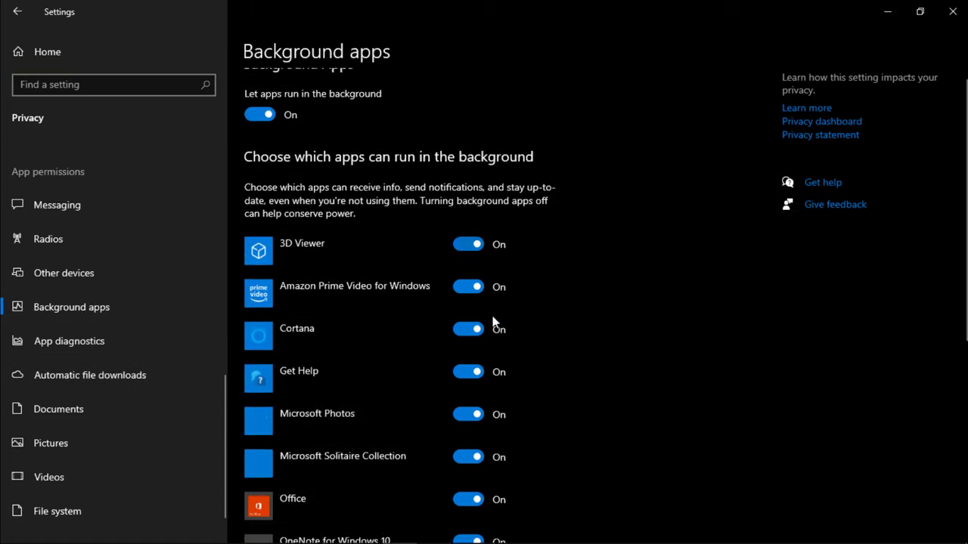
pyautogui.scroll(8, 366, 130)
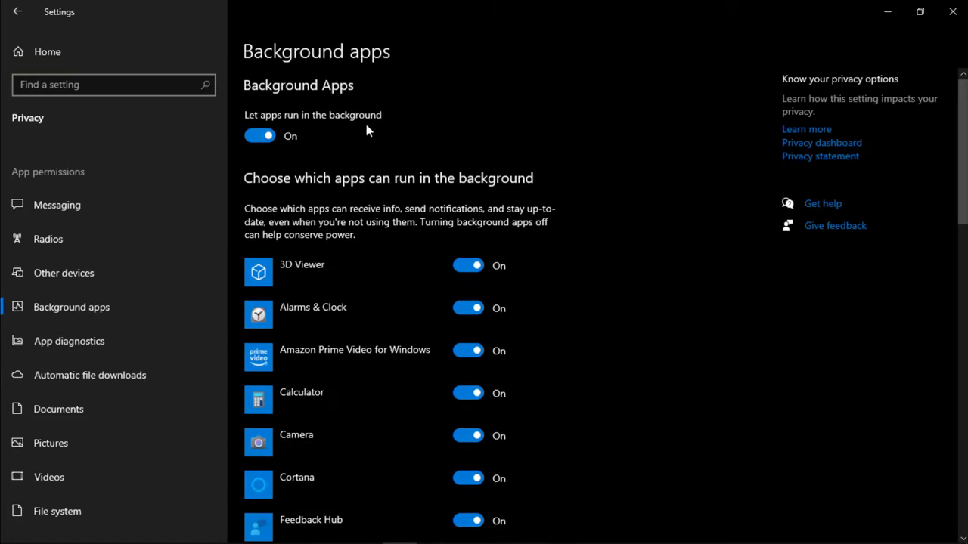
pyautogui.click(252, 137)
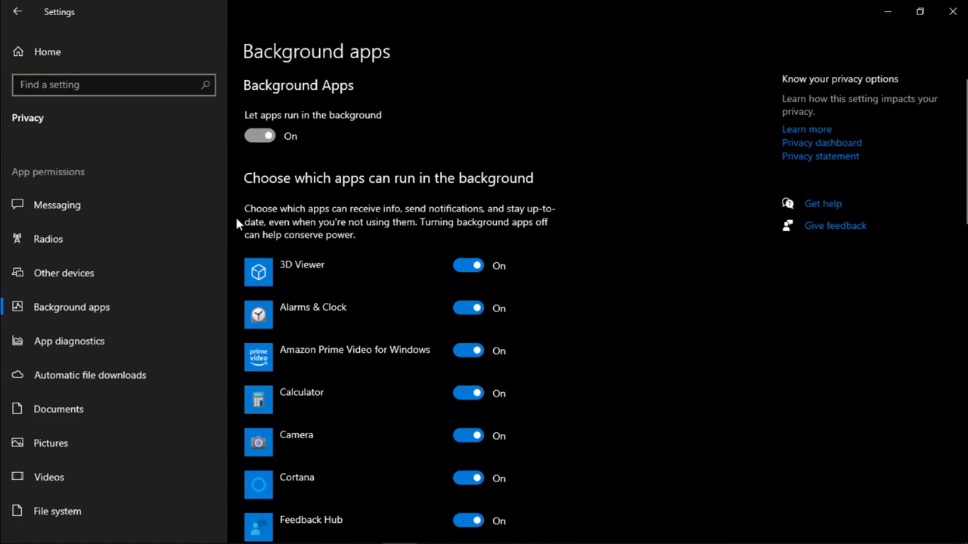
pyautogui.click(952, 12)
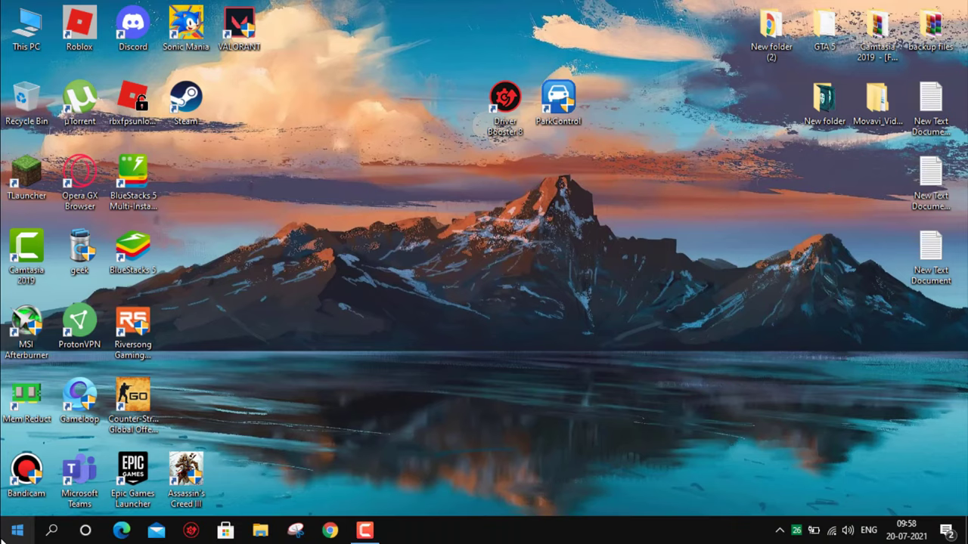
# Check for new Windows updates in the Update & Security settings and close Settings
pyautogui.click(16, 531)
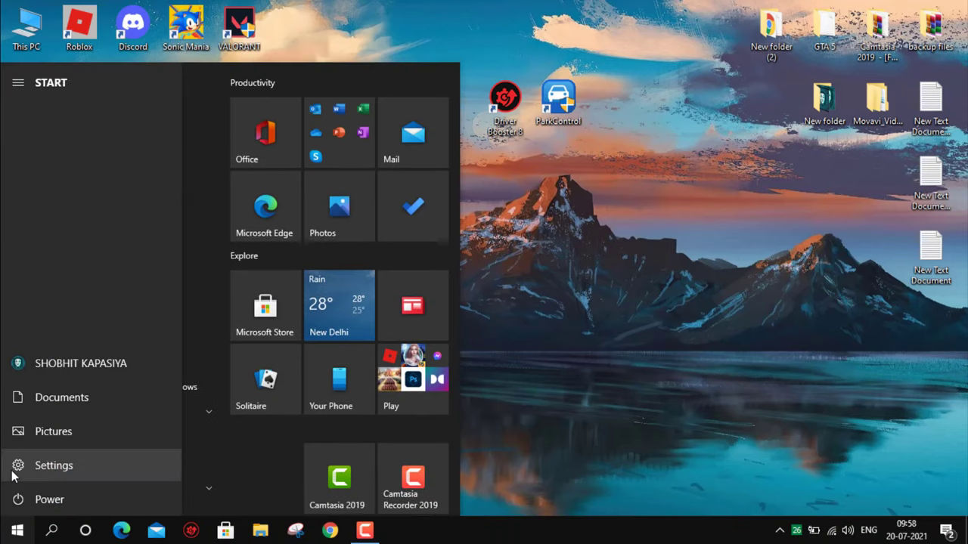
pyautogui.click(13, 475)
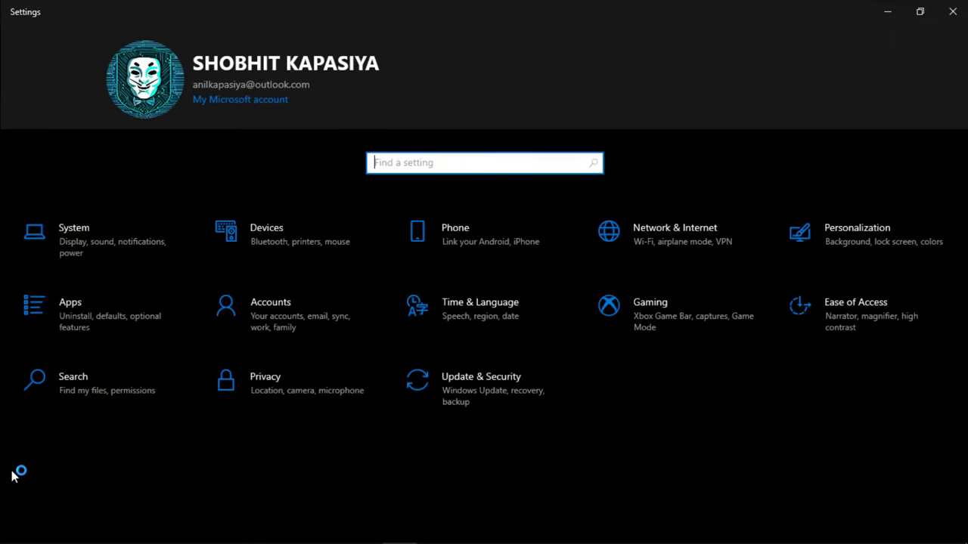
pyautogui.click(439, 386)
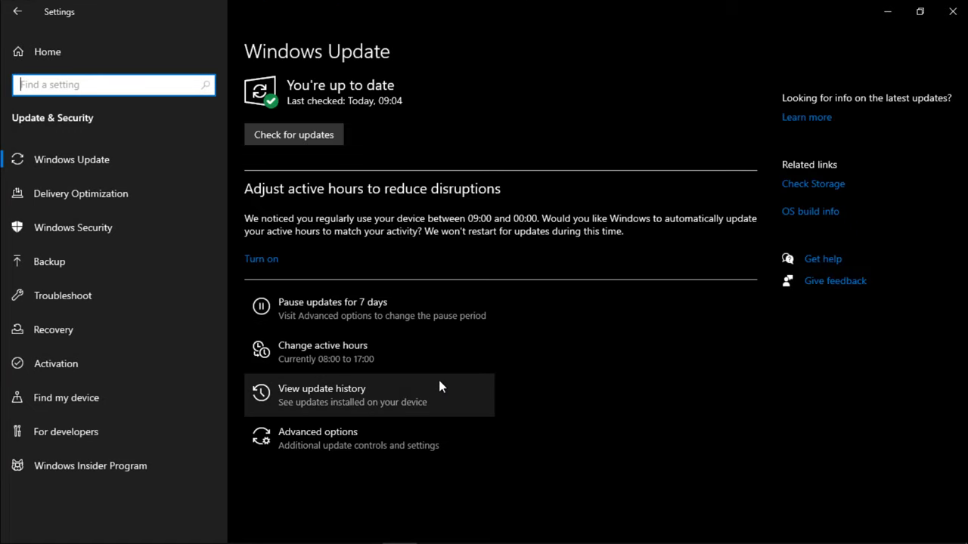
pyautogui.click(305, 142)
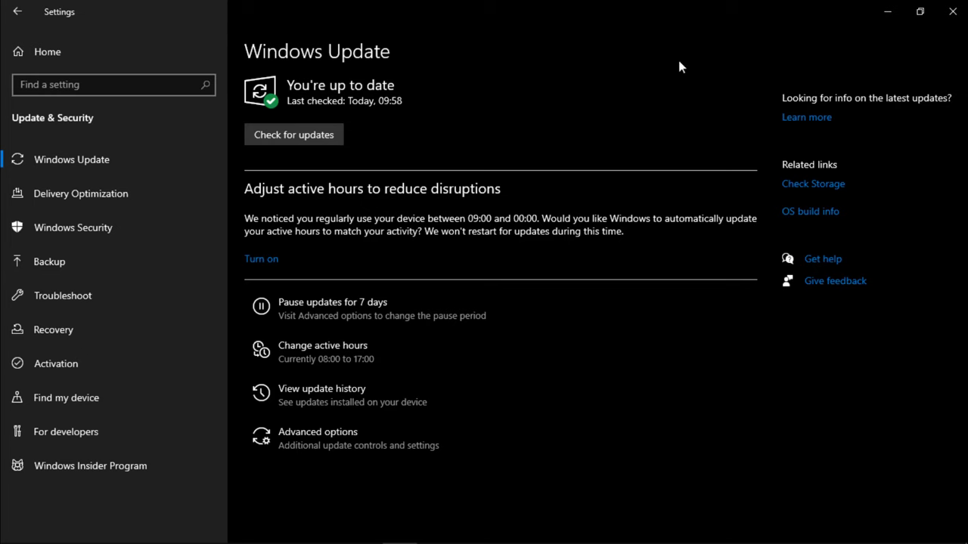
pyautogui.click(953, 11)
pyautogui.rightClick(324, 115)
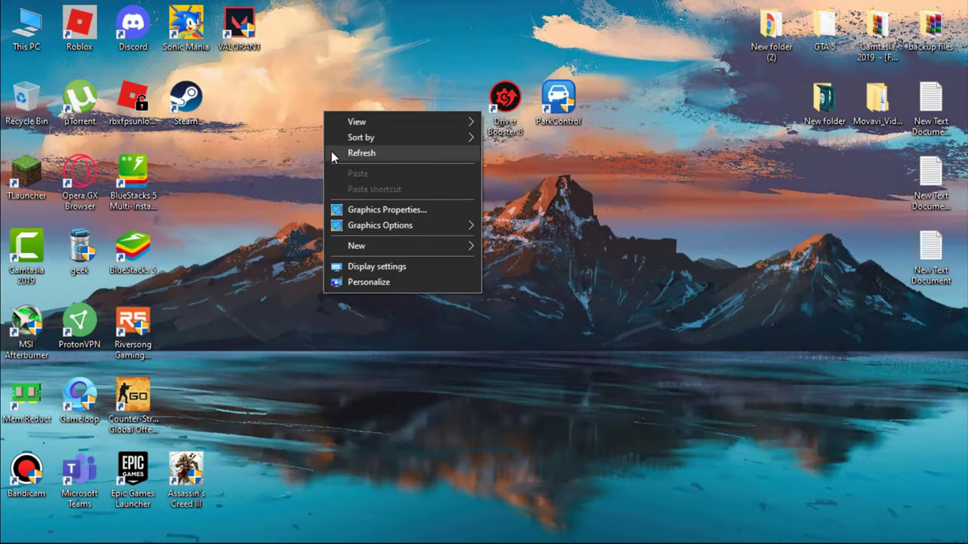
pyautogui.click(331, 153)
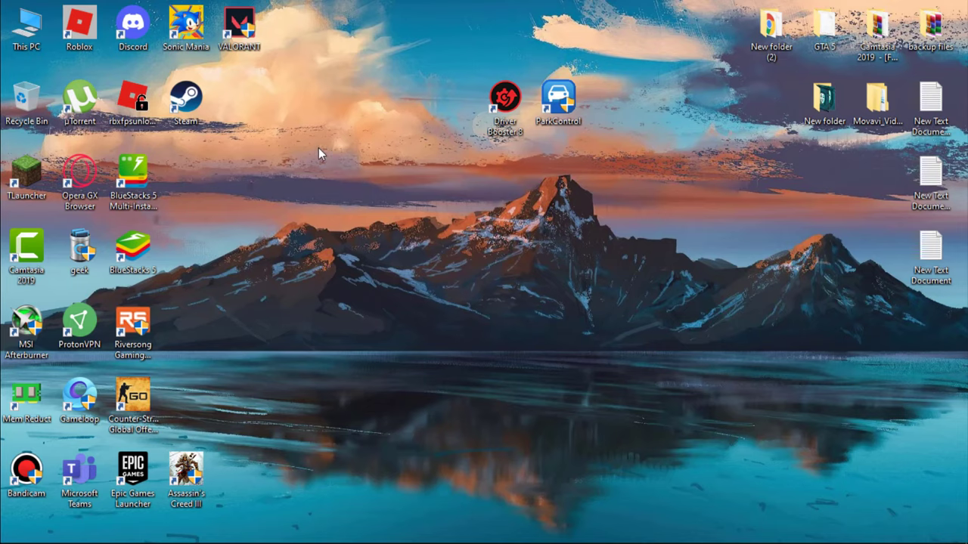
# Open the Performance Options through This PC's properties and the advanced system settings
pyautogui.click(30, 44)
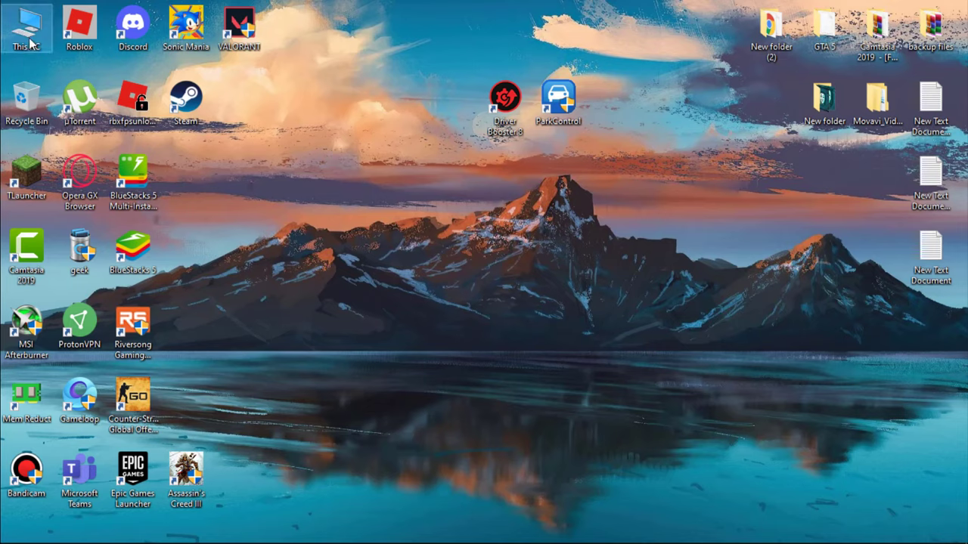
pyautogui.rightClick(30, 44)
pyautogui.click(74, 203)
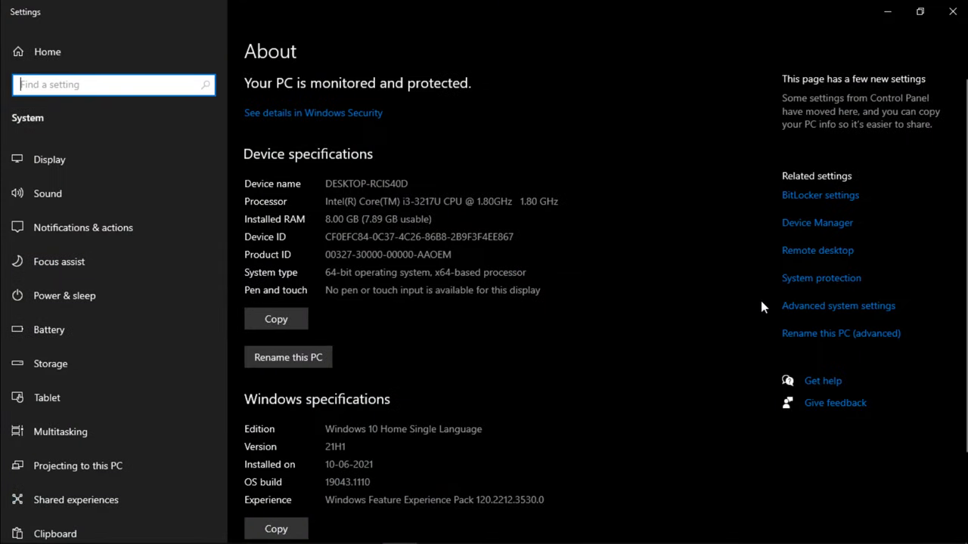
pyautogui.click(812, 308)
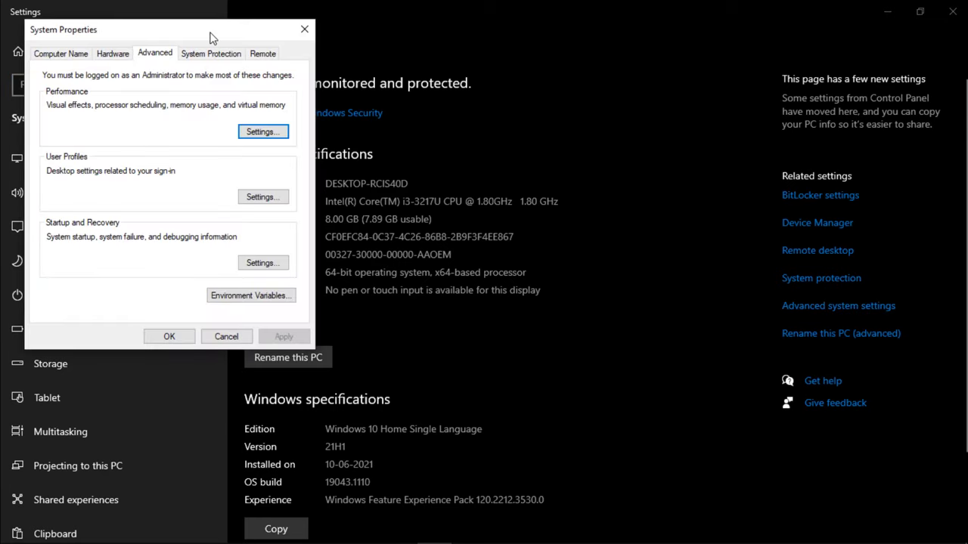
pyautogui.moveTo(211, 38); pyautogui.dragTo(510, 41)
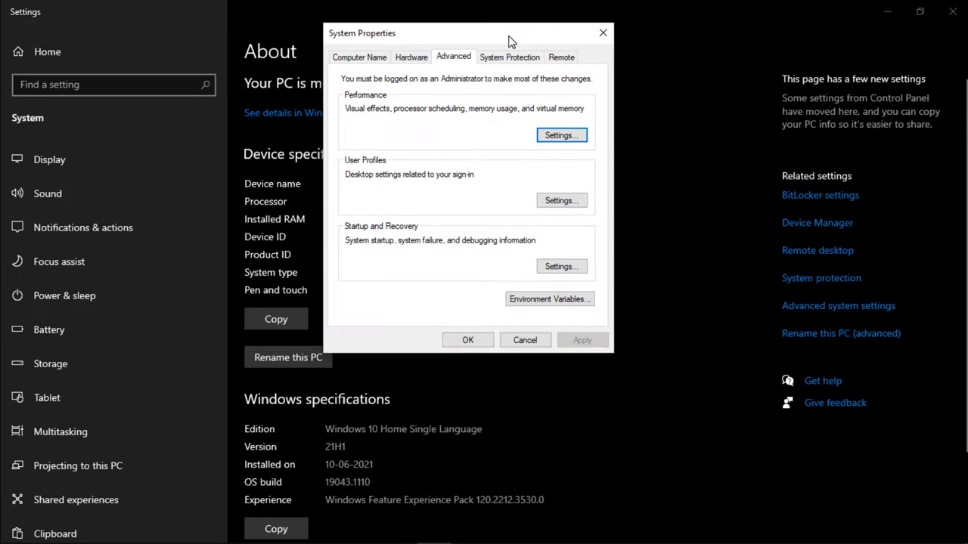
pyautogui.click(553, 136)
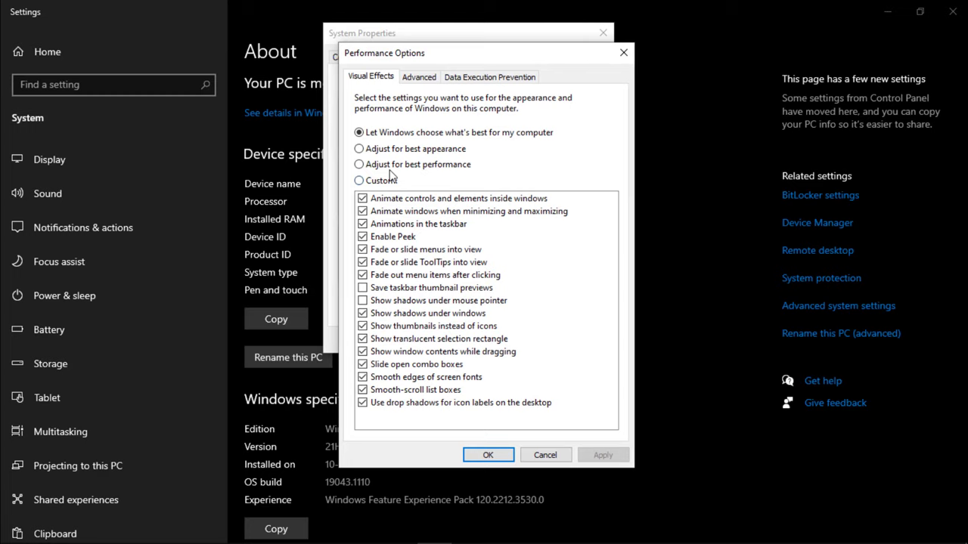
# Adjust visual effects for best performance, keep only thumbnails instead of icons and smooth edges of screen fonts as custom choices, apply and close Settings
pyautogui.click(359, 165)
pyautogui.click(360, 182)
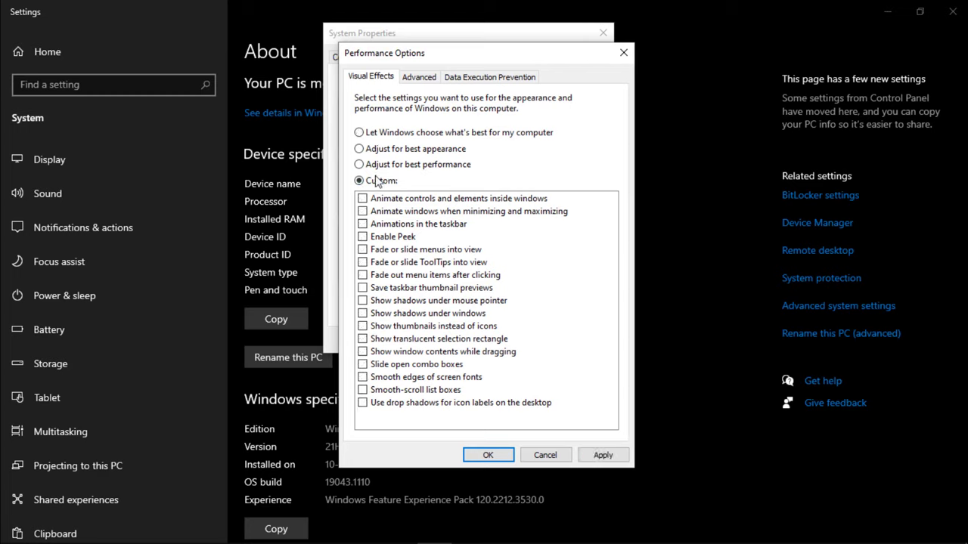
pyautogui.click(363, 328)
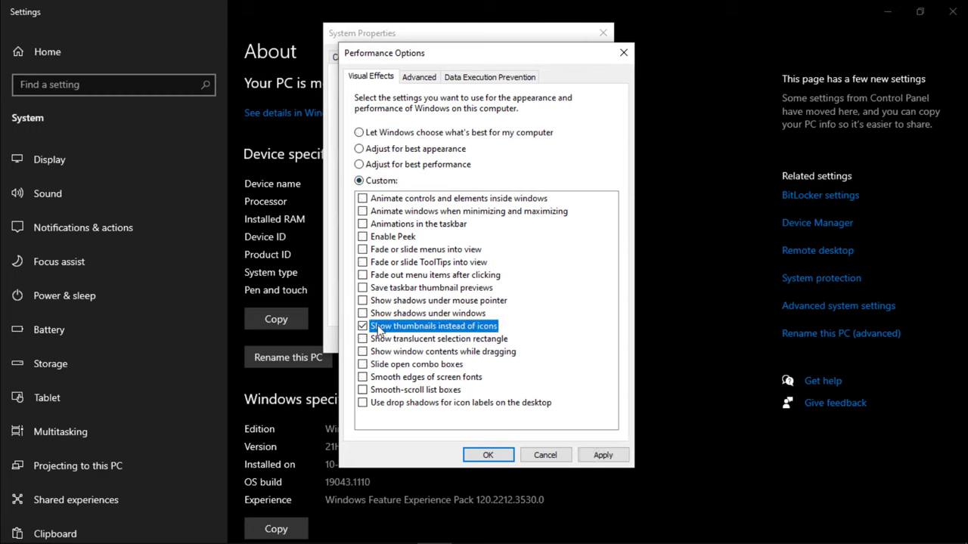
pyautogui.click(389, 378)
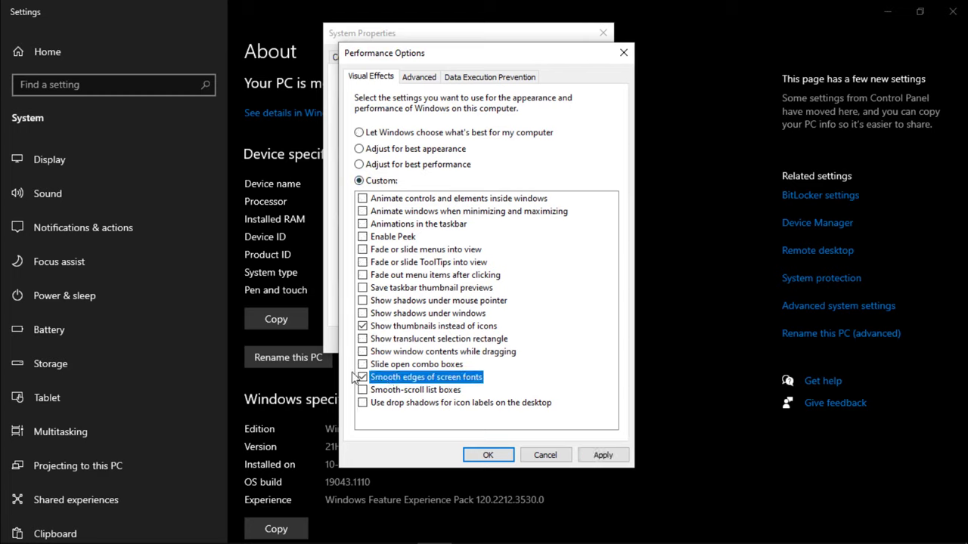
pyautogui.click(604, 456)
pyautogui.click(488, 455)
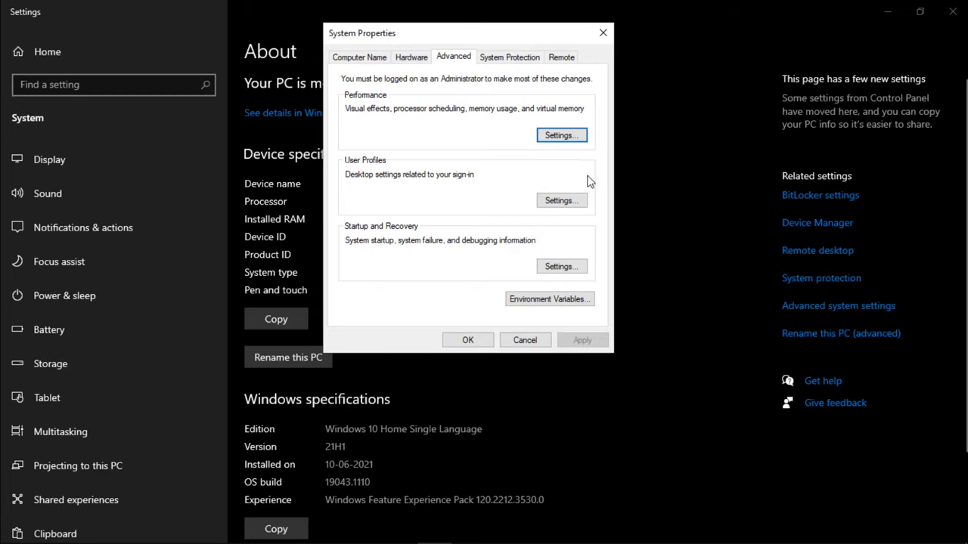
pyautogui.click(474, 342)
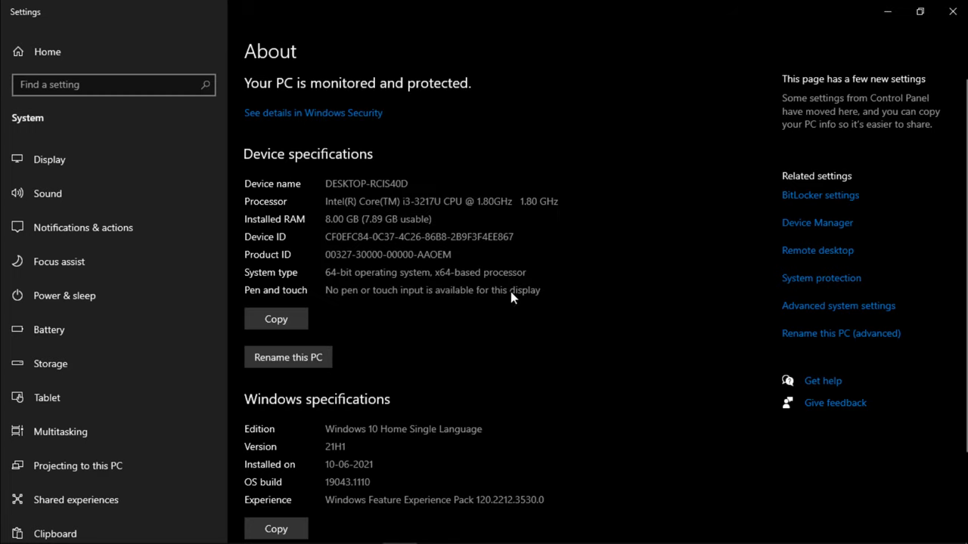
pyautogui.click(951, 11)
pyautogui.rightClick(292, 105)
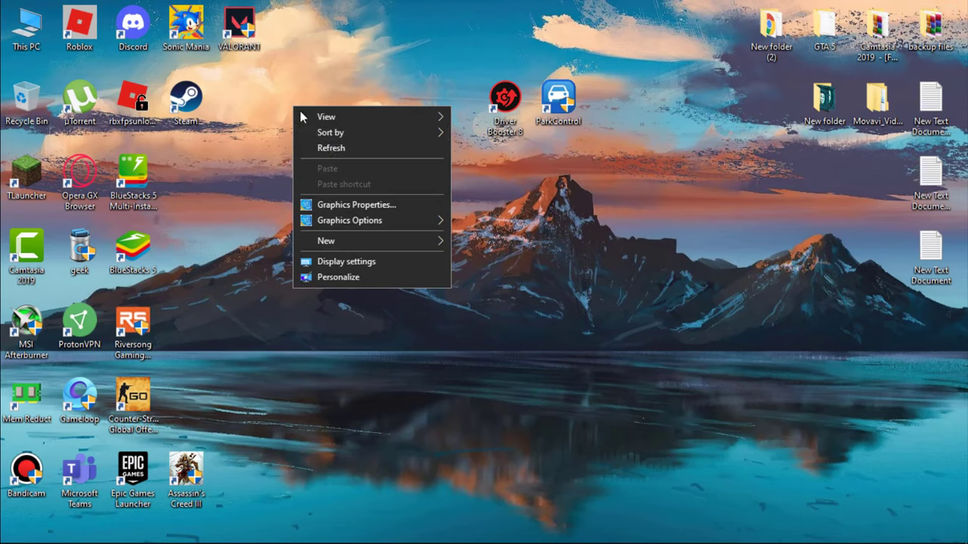
pyautogui.click(331, 146)
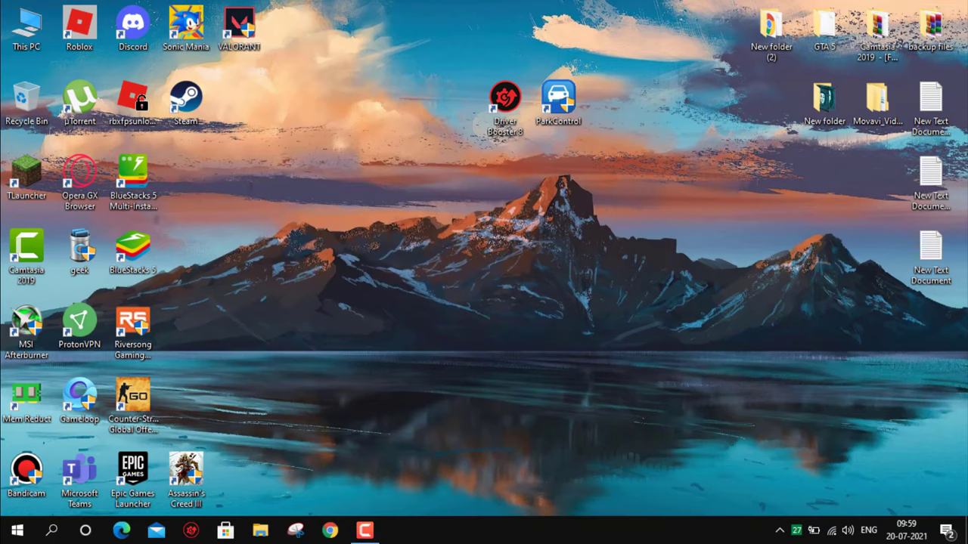
pyautogui.press('super')
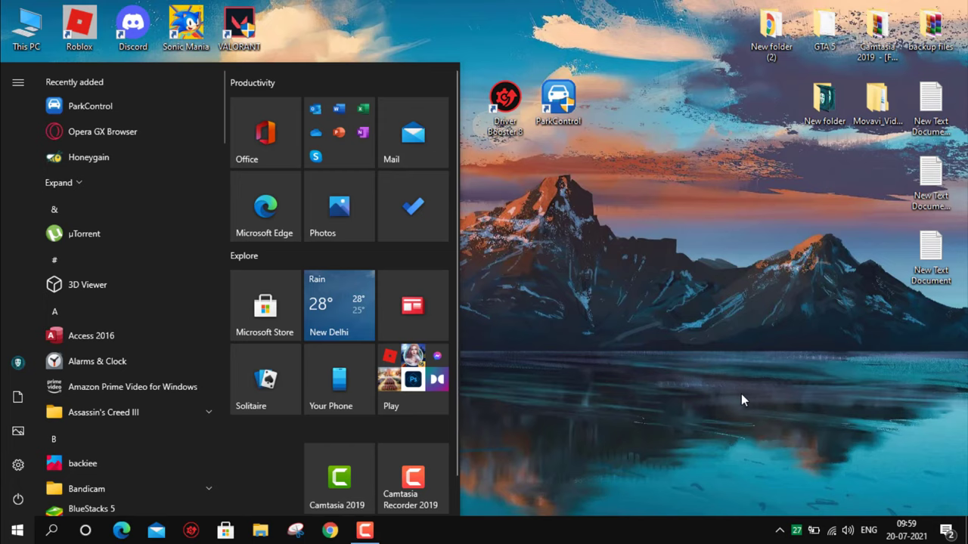
pyautogui.press('super')
pyautogui.press('super')
pyautogui.press('super')
pyautogui.press('super')
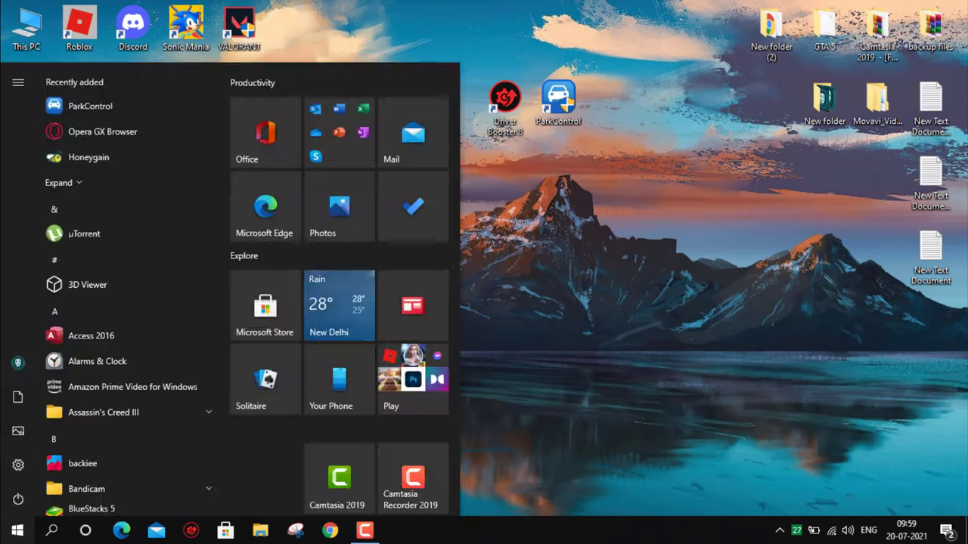
# Run msconfig and open the advanced boot options for the current Windows 10 installation
pyautogui.press('super+r')
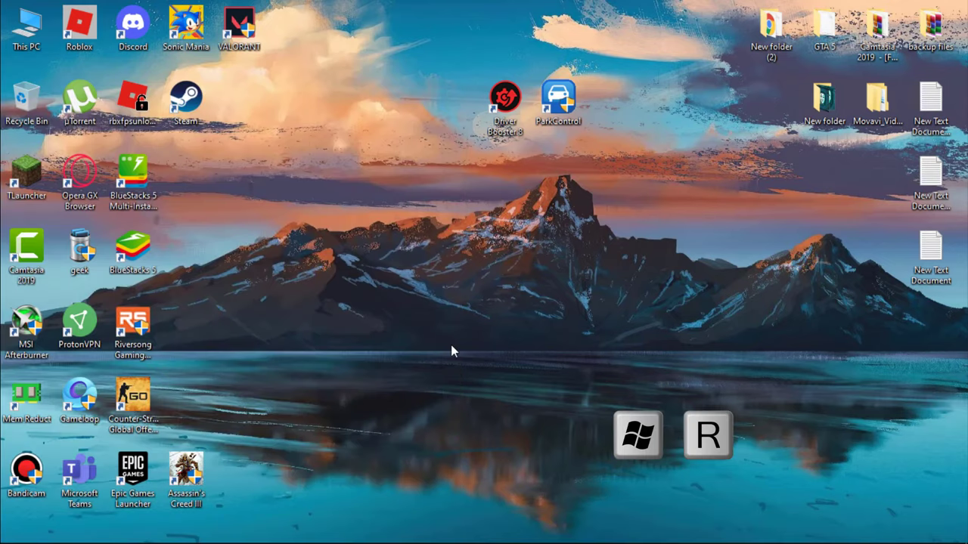
pyautogui.write('msconfig')
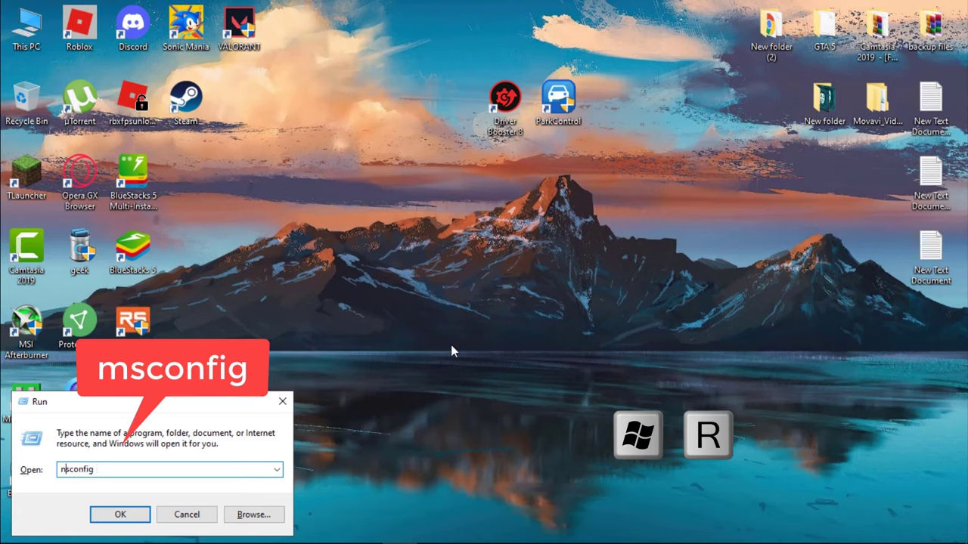
pyautogui.press('Return')
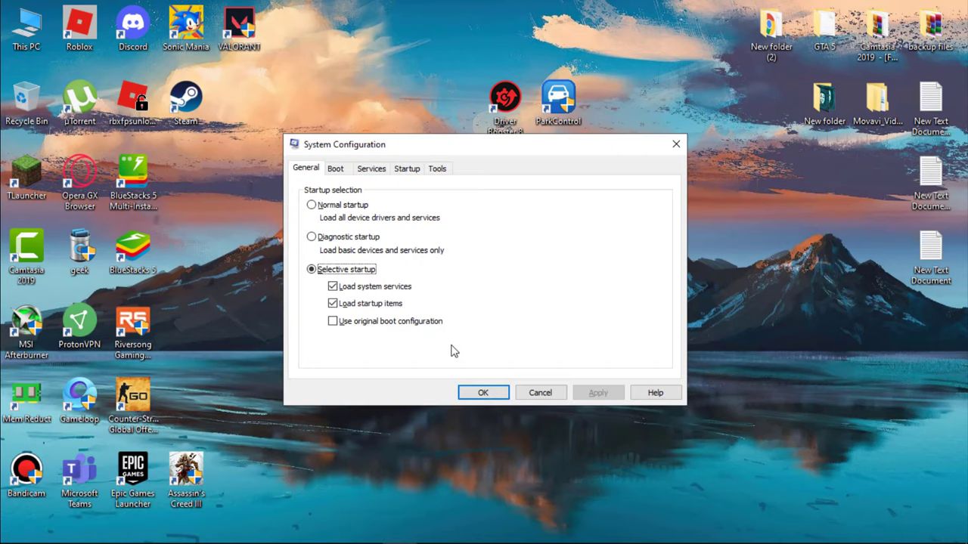
pyautogui.click(339, 170)
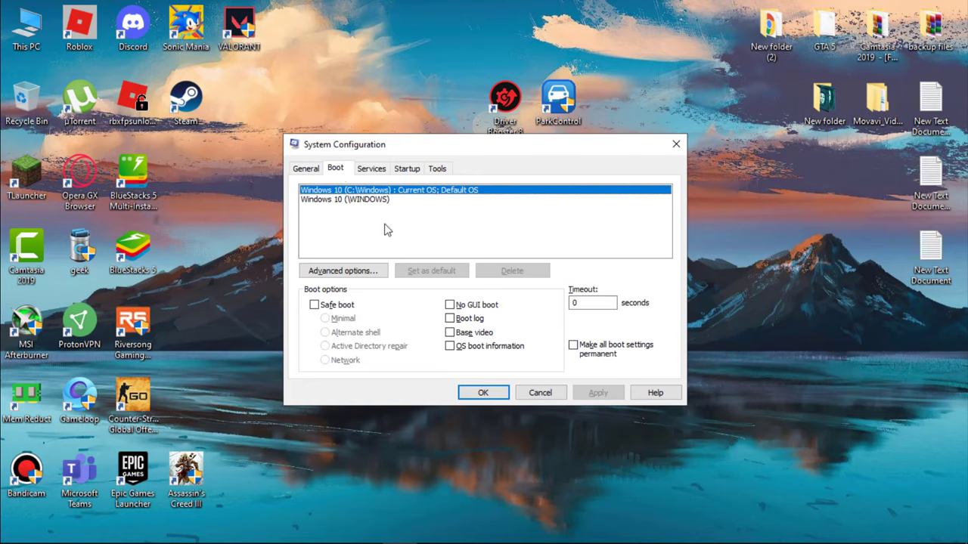
pyautogui.click(330, 273)
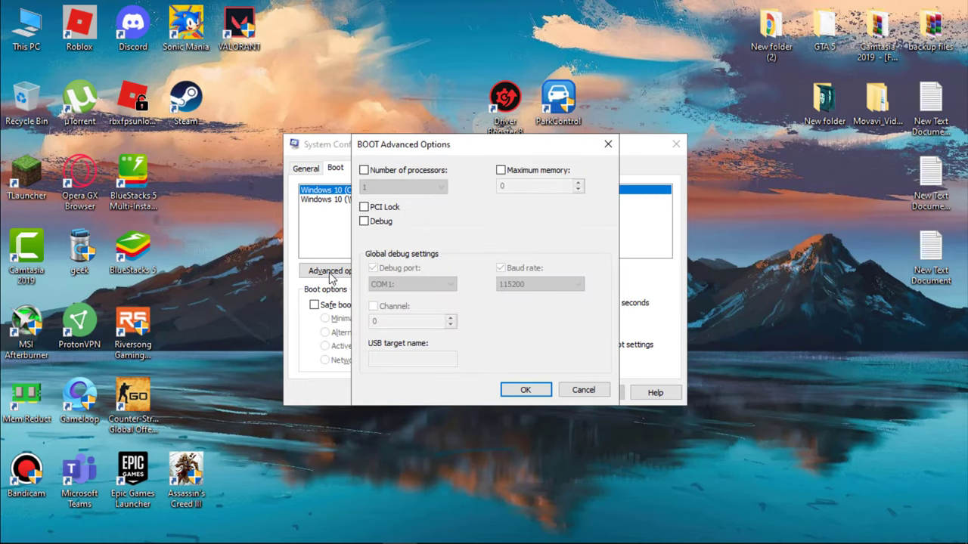
# Enable the number of processors boot option, choose the processor count, apply it and close System Configuration
pyautogui.click(364, 170)
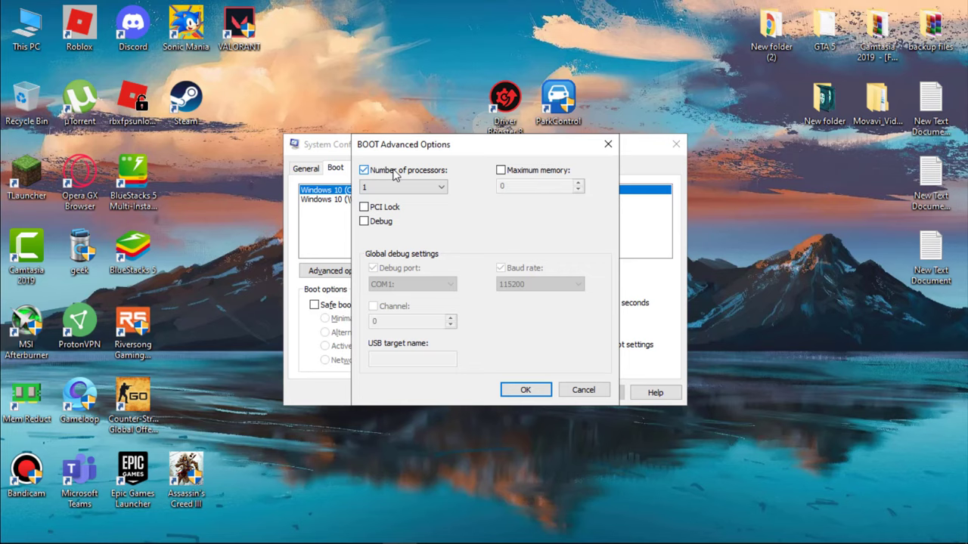
pyautogui.click(420, 187)
pyautogui.click(413, 234)
pyautogui.click(525, 390)
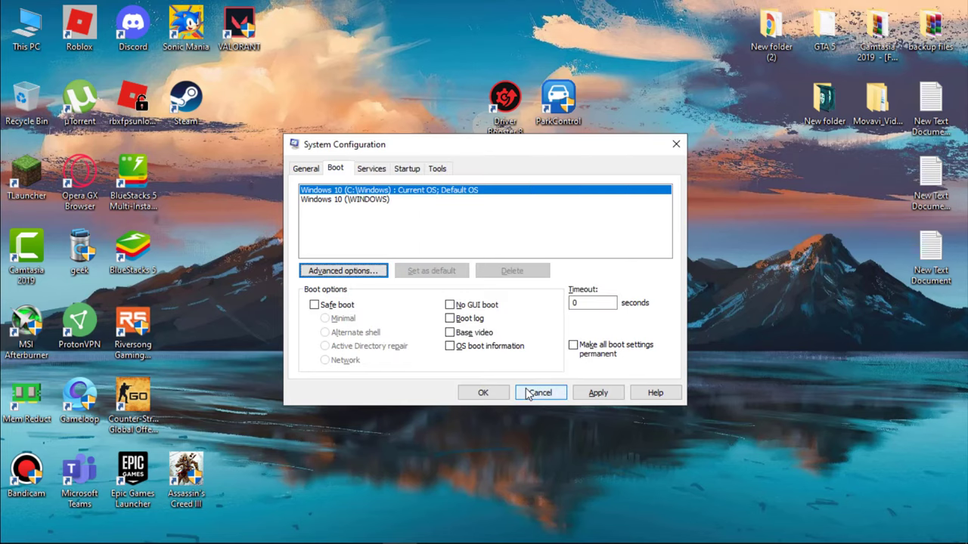
pyautogui.click(597, 393)
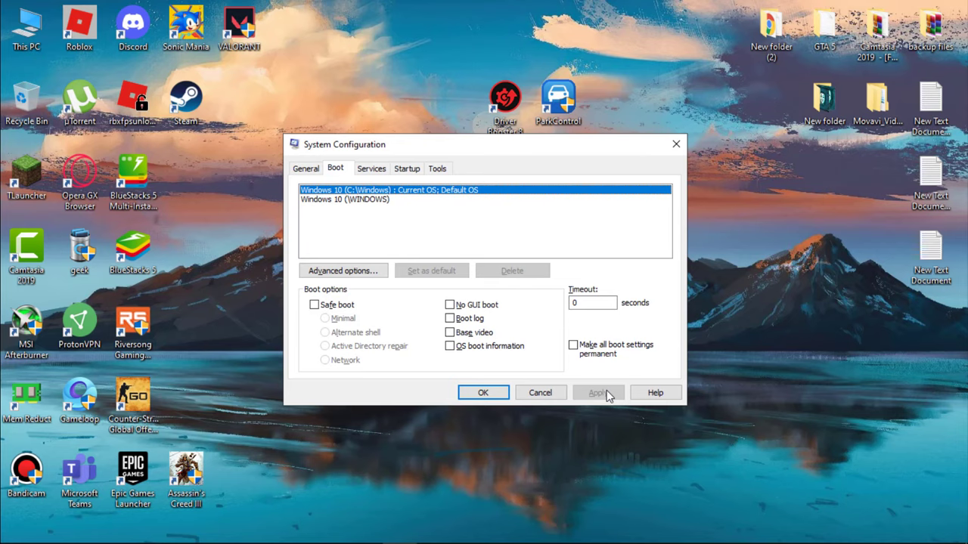
pyautogui.click(484, 393)
pyautogui.click(593, 309)
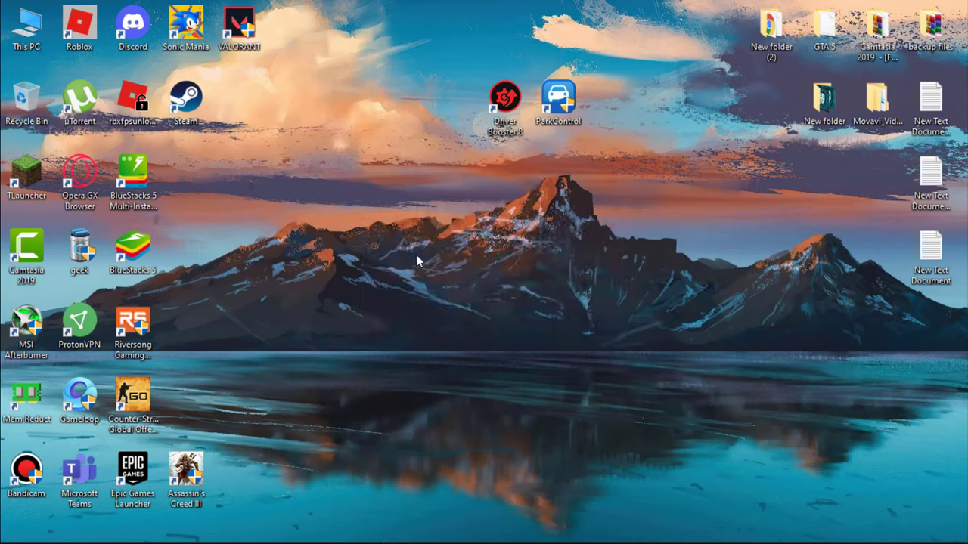
# Run services.msc and move the Services window toward the middle of the screen
pyautogui.press('super+r')
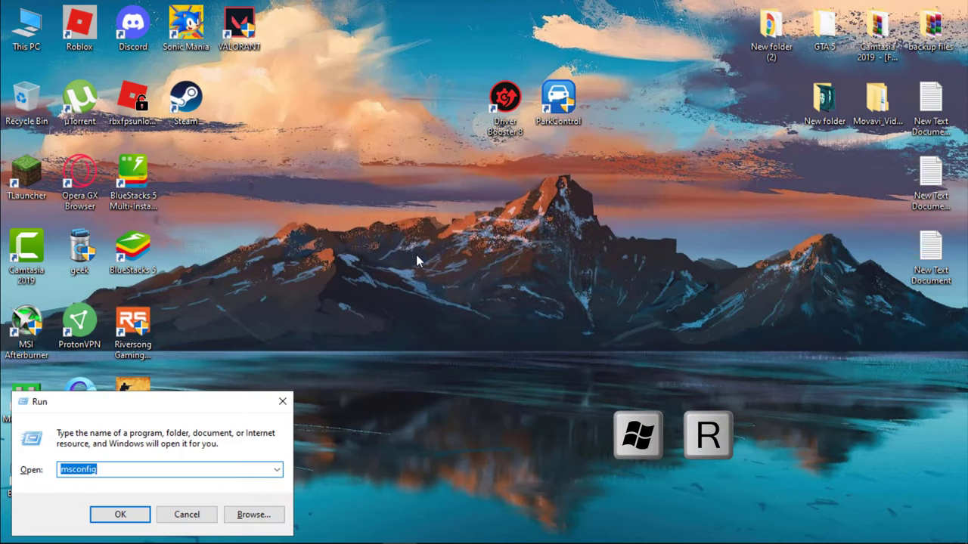
pyautogui.write('se')
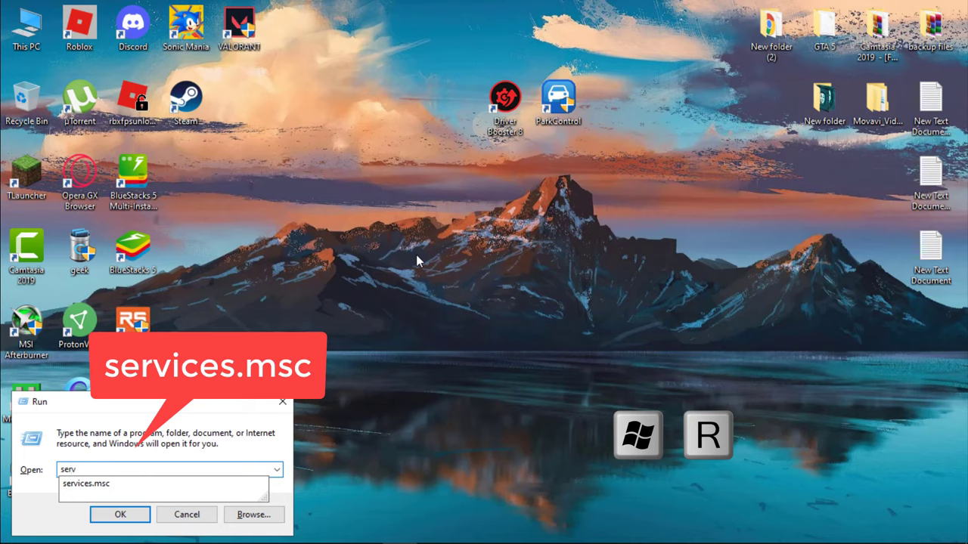
pyautogui.write('rv')
pyautogui.press('Down')
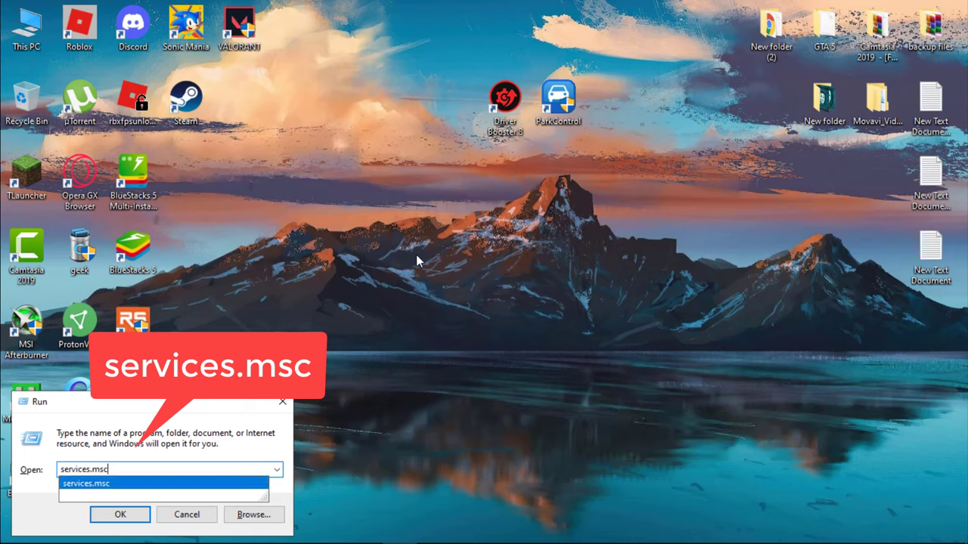
pyautogui.press('Return')
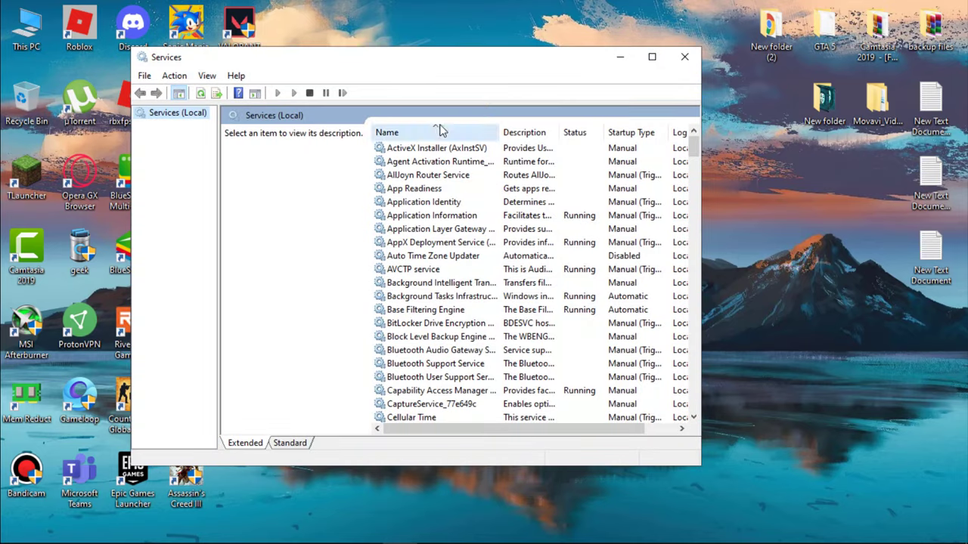
pyautogui.moveTo(427, 68); pyautogui.dragTo(561, 71)
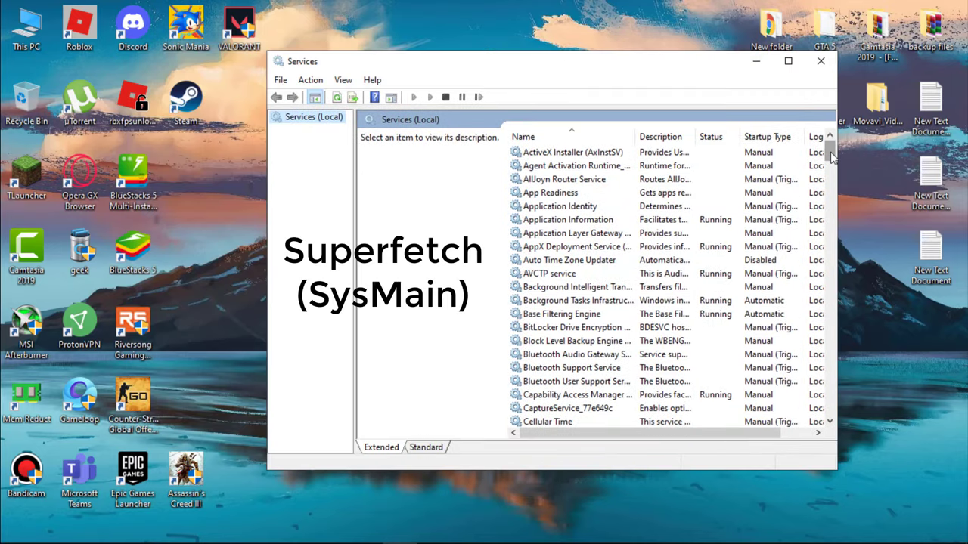
# Set the startup type of the SysMain service to Disabled and apply the change
pyautogui.moveTo(829, 153); pyautogui.dragTo(829, 346)
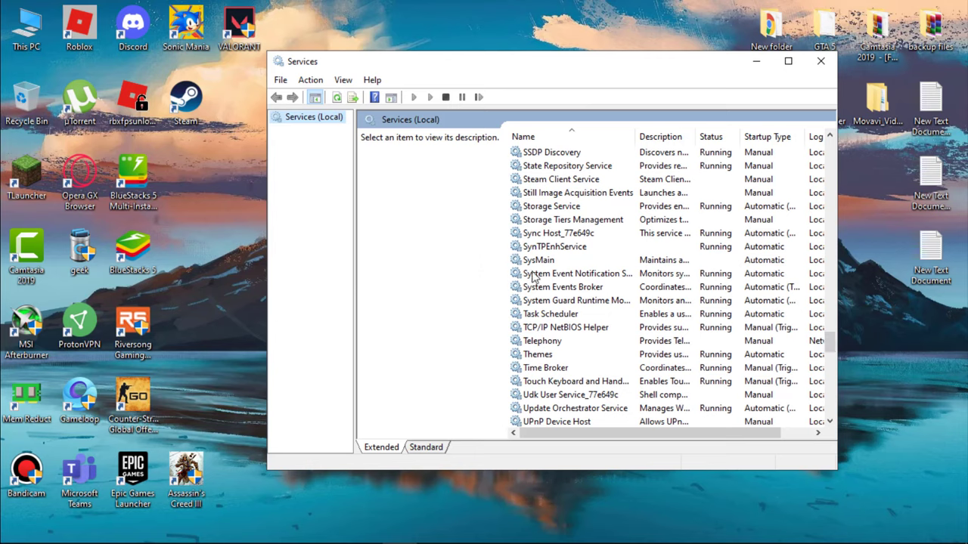
pyautogui.click(572, 262)
pyautogui.rightClick(551, 260)
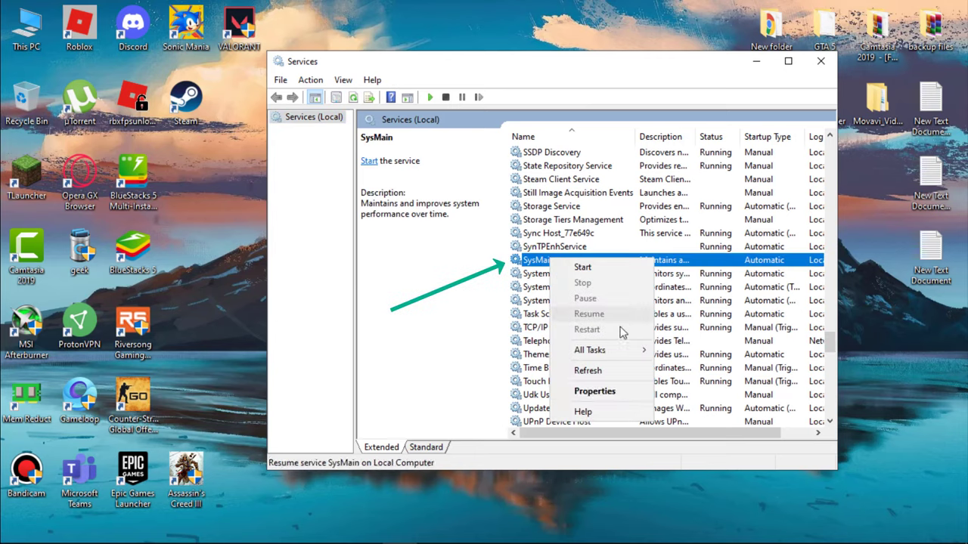
pyautogui.click(643, 391)
pyautogui.click(613, 253)
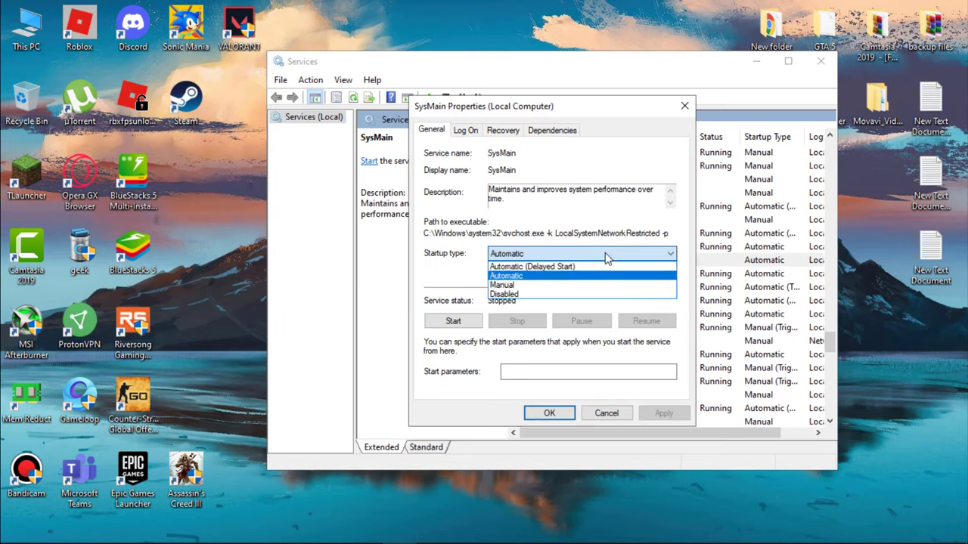
pyautogui.click(495, 294)
pyautogui.click(663, 413)
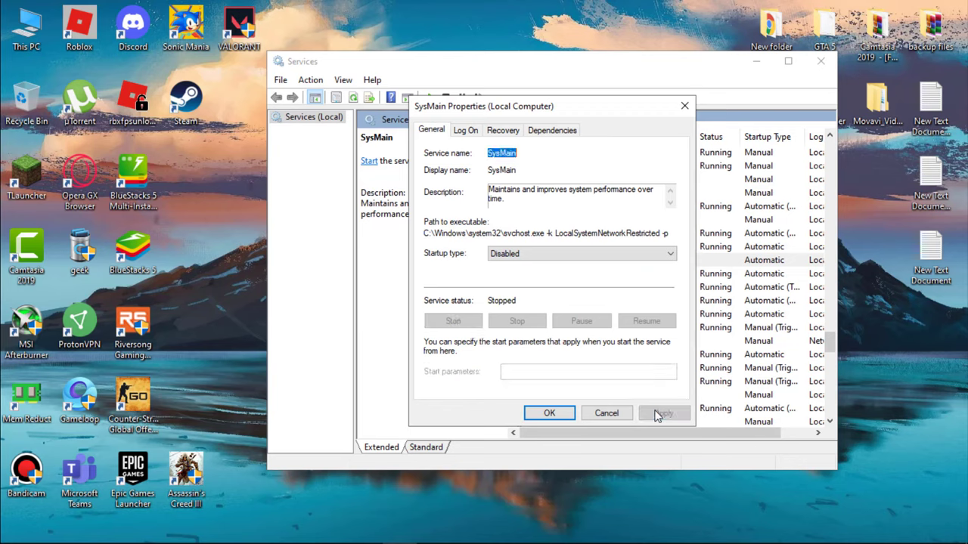
pyautogui.click(555, 413)
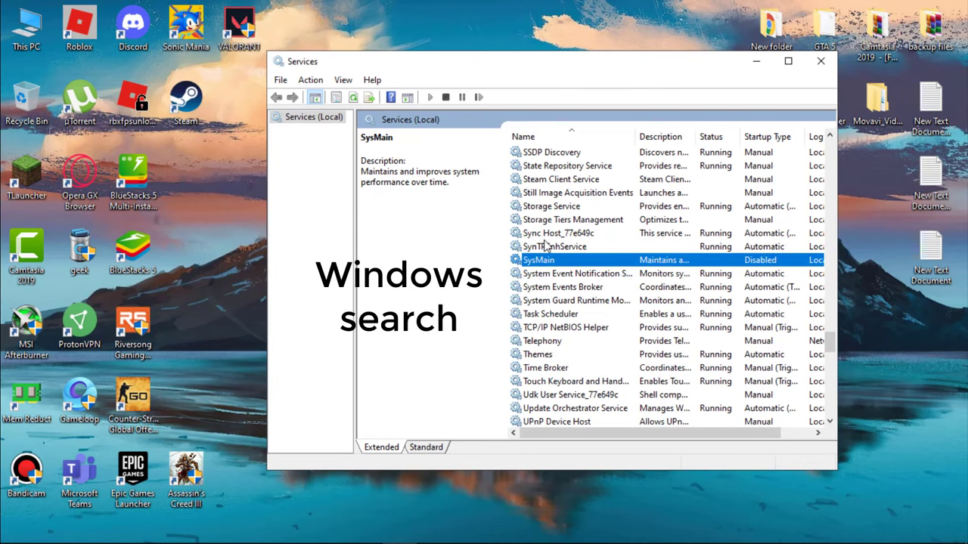
# Find the Windows Search service in the services list and open its properties
pyautogui.click(461, 266)
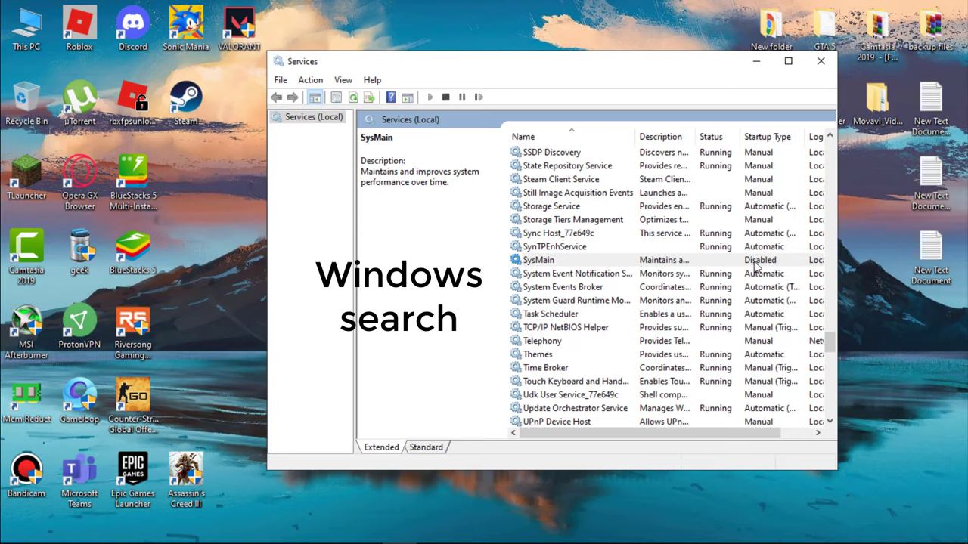
pyautogui.scroll(-4, 754, 264)
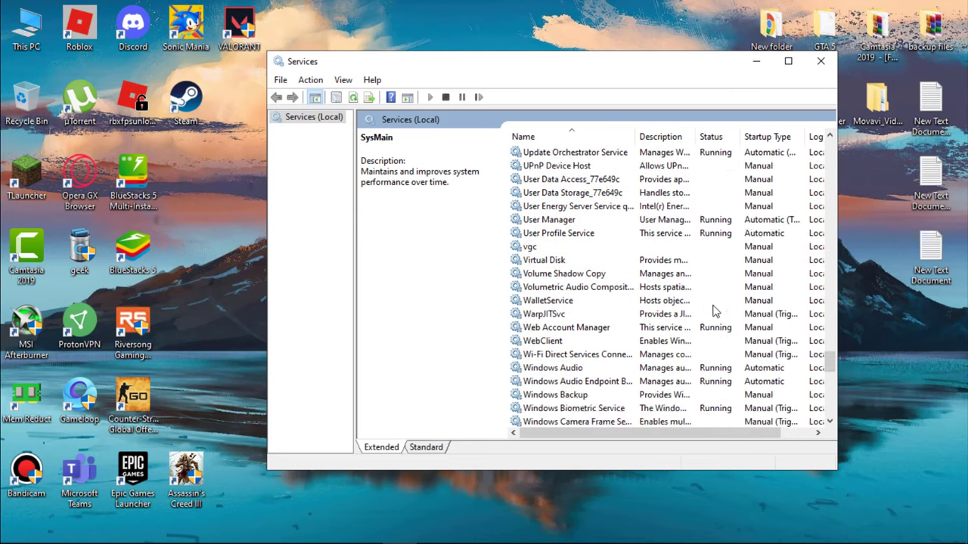
pyautogui.scroll(-5, 527, 329)
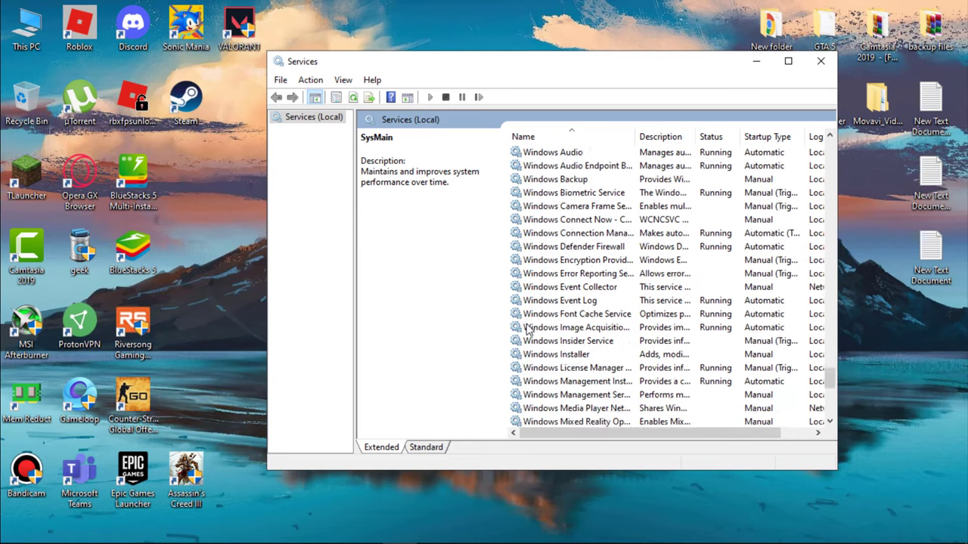
pyautogui.scroll(-2, 526, 325)
pyautogui.scroll(-3, 560, 322)
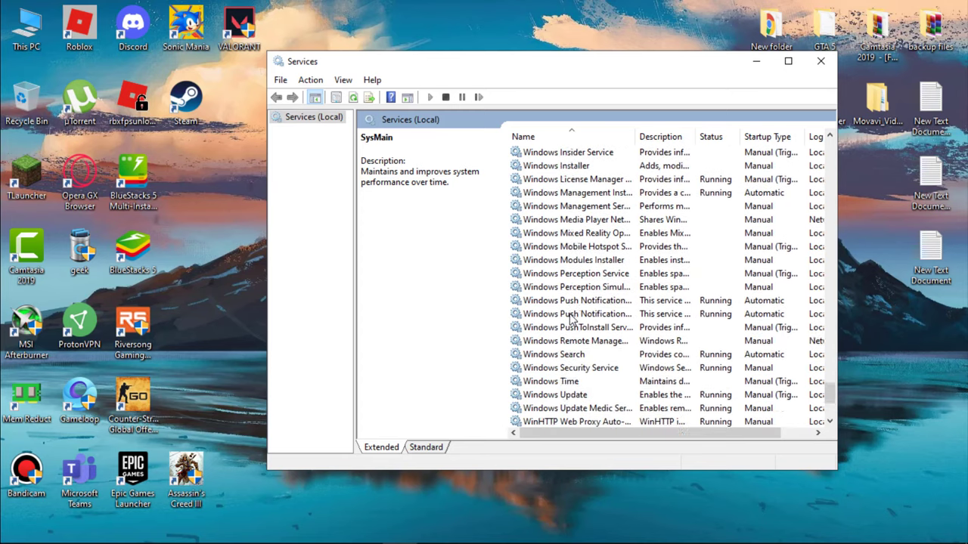
pyautogui.scroll(-1, 572, 320)
pyautogui.click(548, 302)
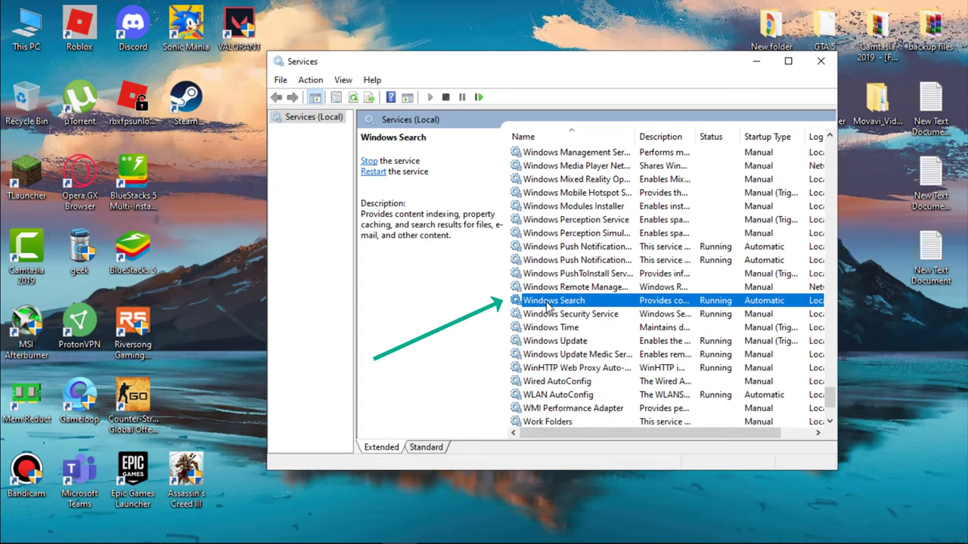
pyautogui.rightClick(548, 304)
pyautogui.click(584, 434)
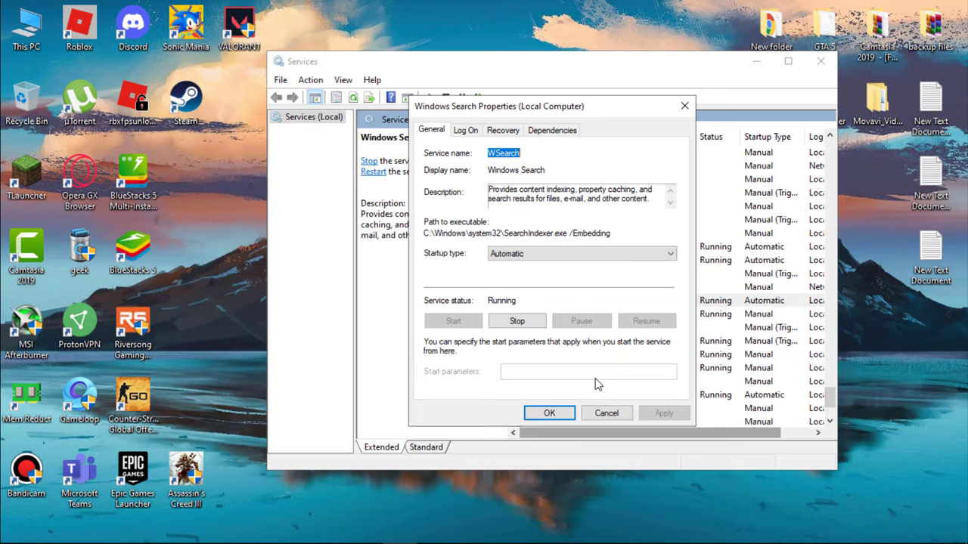
# Set the Windows Search startup type to Disabled, apply it, stop the service and confirm the properties
pyautogui.click(618, 255)
pyautogui.click(558, 296)
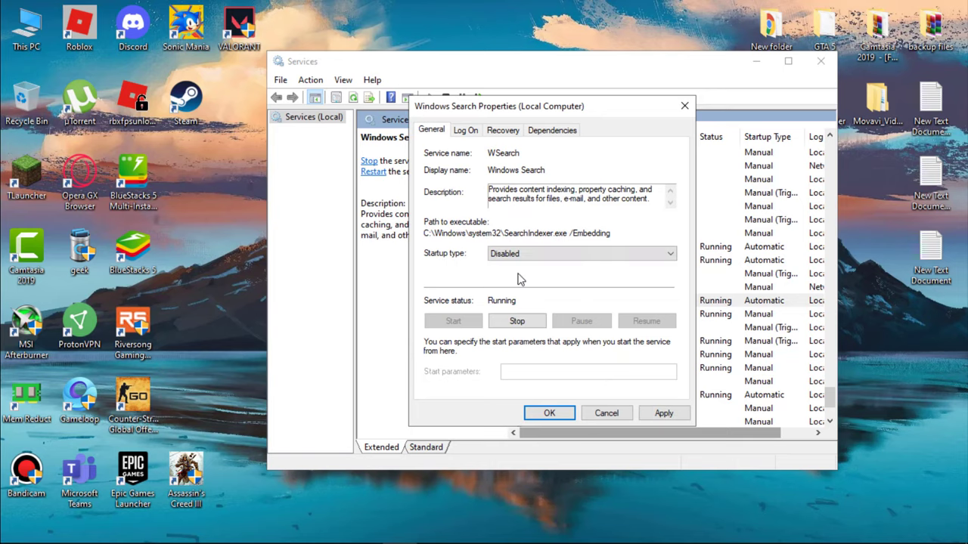
pyautogui.click(656, 414)
pyautogui.click(533, 320)
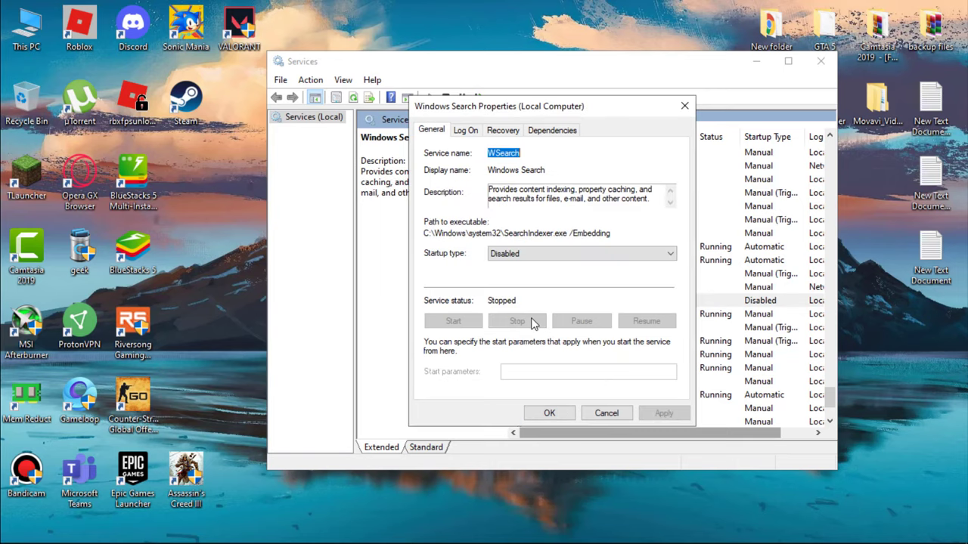
pyautogui.click(549, 412)
# Open Task Manager and end the Google Crash Handler background process
pyautogui.rightClick(677, 530)
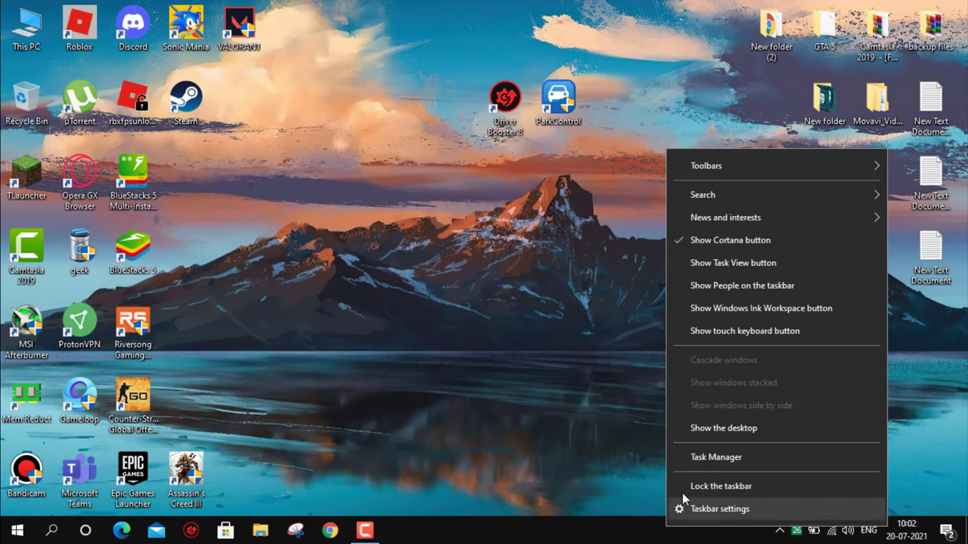
pyautogui.click(680, 460)
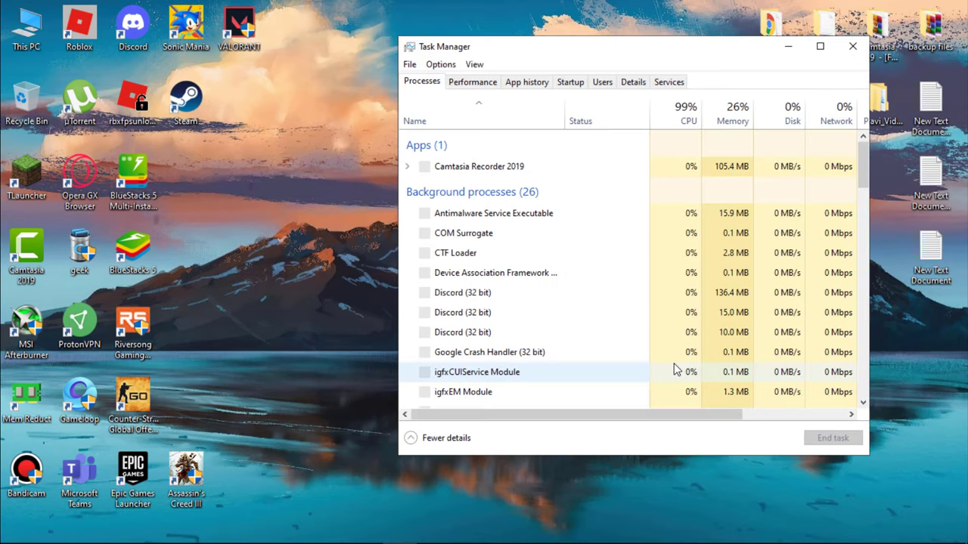
pyautogui.scroll(-4, 680, 325)
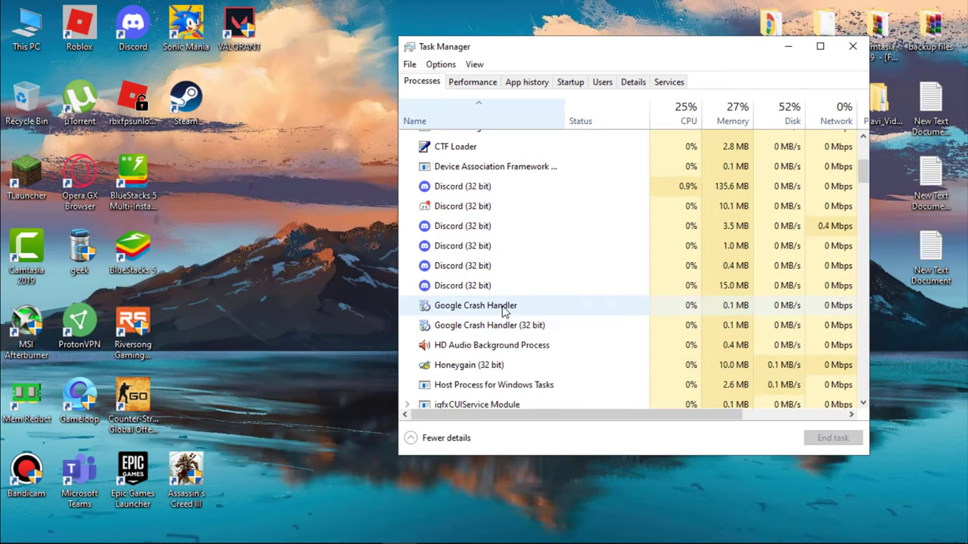
pyautogui.click(505, 305)
pyautogui.click(832, 438)
pyautogui.click(605, 305)
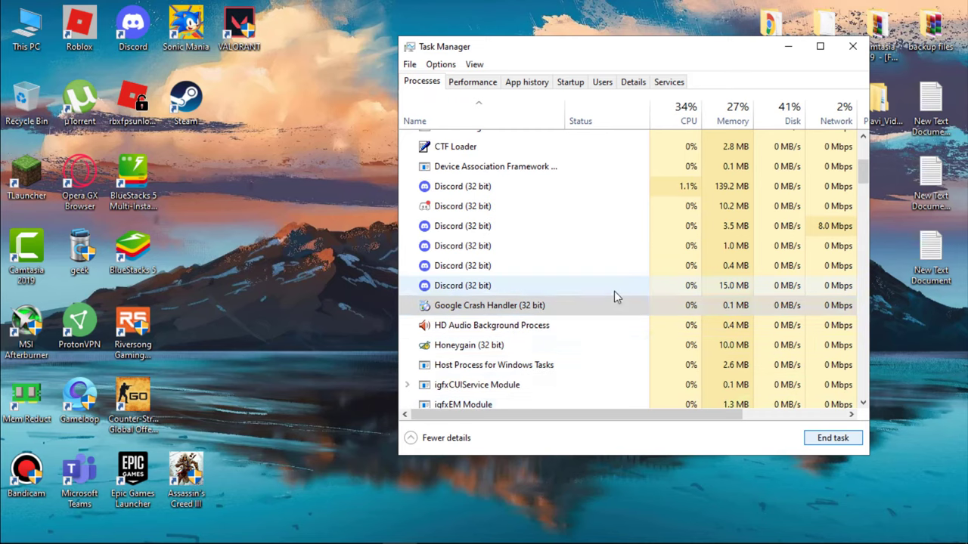
pyautogui.moveTo(863, 172); pyautogui.dragTo(863, 202)
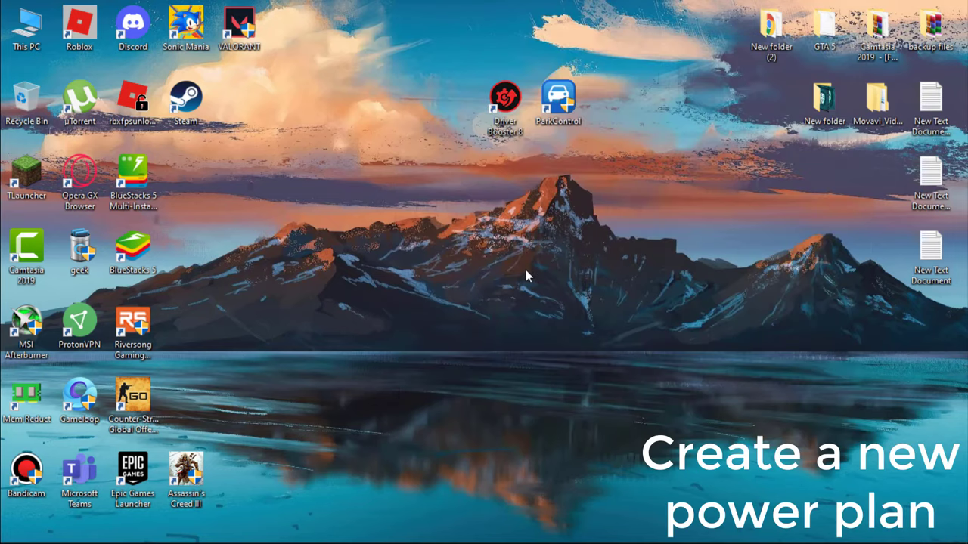
# Open Power Options and create a power plan named "high performance" based on the High performance plan
pyautogui.moveTo(783, 529)
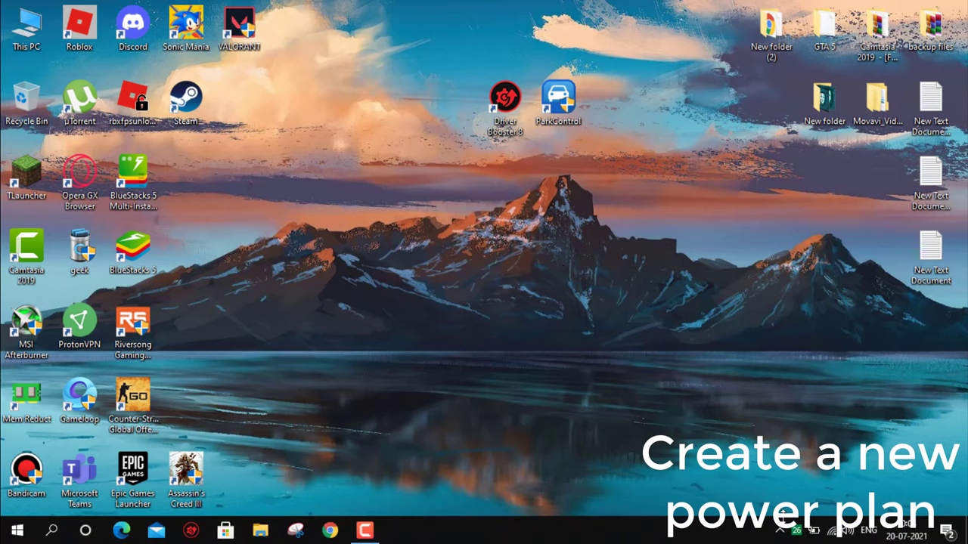
pyautogui.rightClick(813, 531)
pyautogui.click(816, 502)
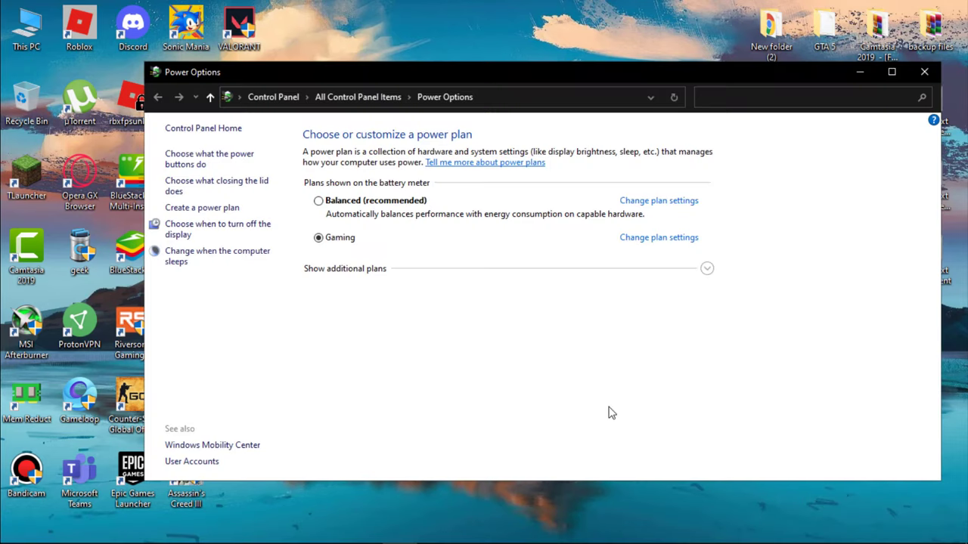
pyautogui.click(203, 208)
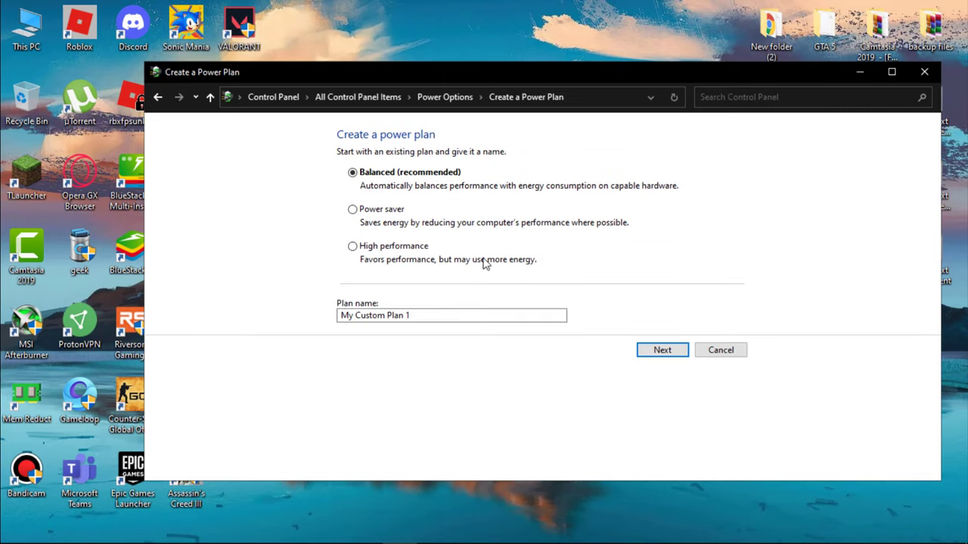
pyautogui.tripleClick(428, 317)
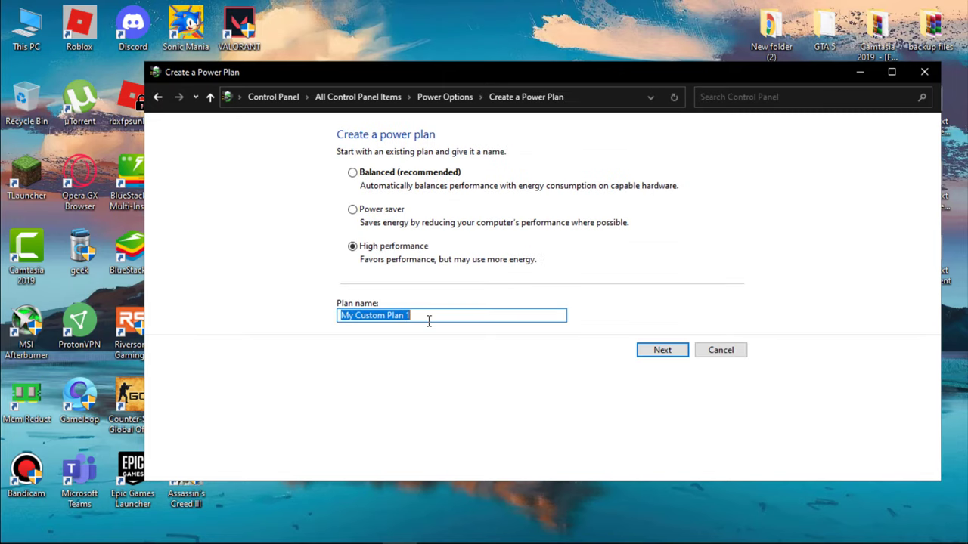
pyautogui.write('high perfo')
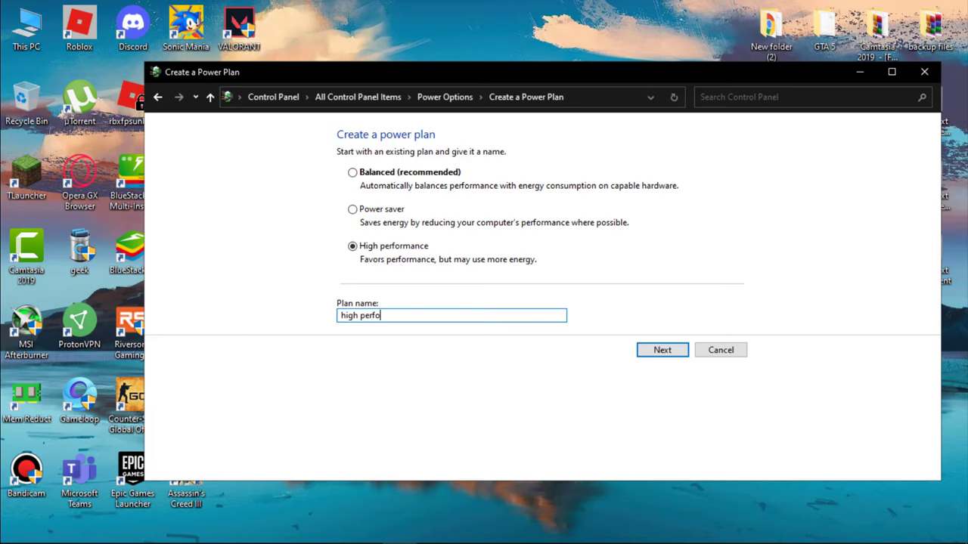
pyautogui.write('rmance')
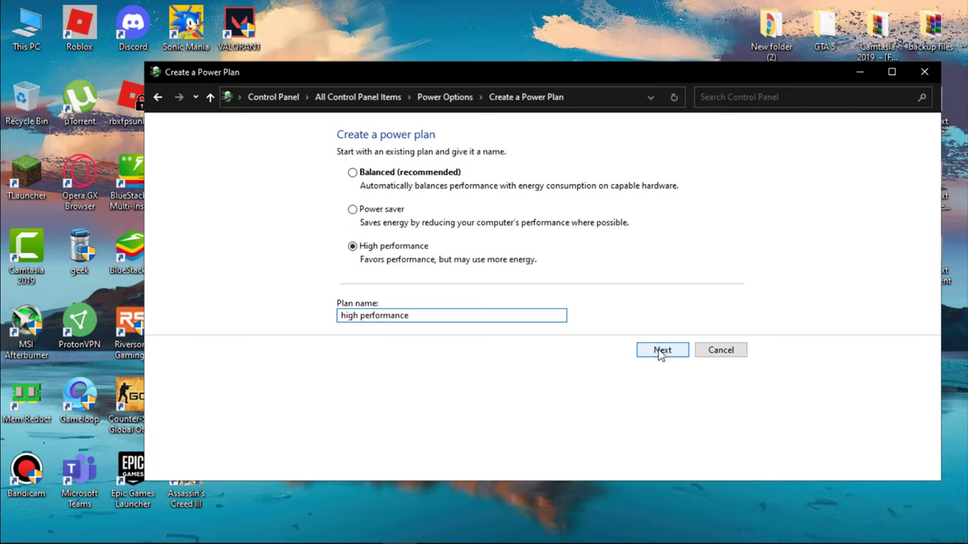
pyautogui.click(660, 350)
pyautogui.click(649, 282)
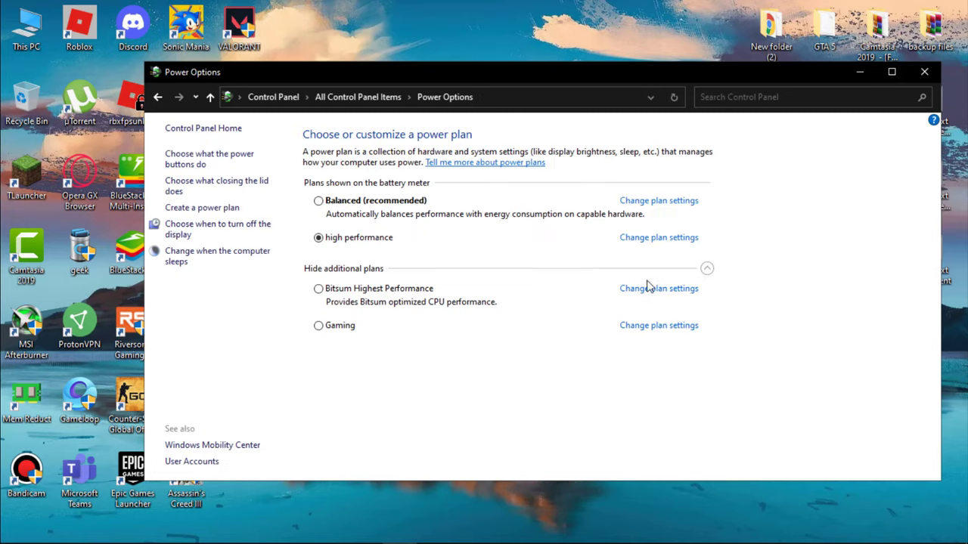
# Open the advanced settings of the high performance plan and expand Processor power management
pyautogui.click(658, 238)
pyautogui.click(441, 279)
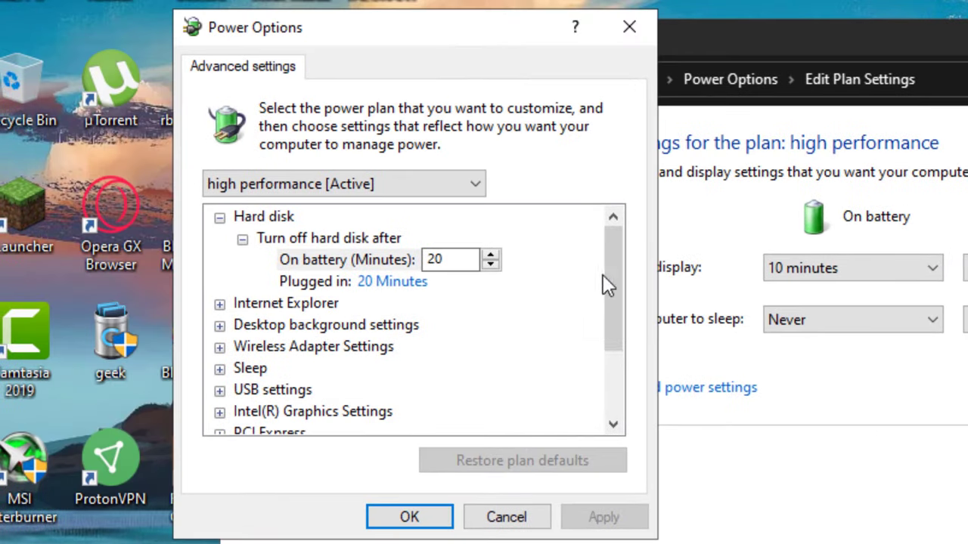
pyautogui.scroll(-3, 560, 303)
pyautogui.click(219, 346)
pyautogui.scroll(-1, 277, 371)
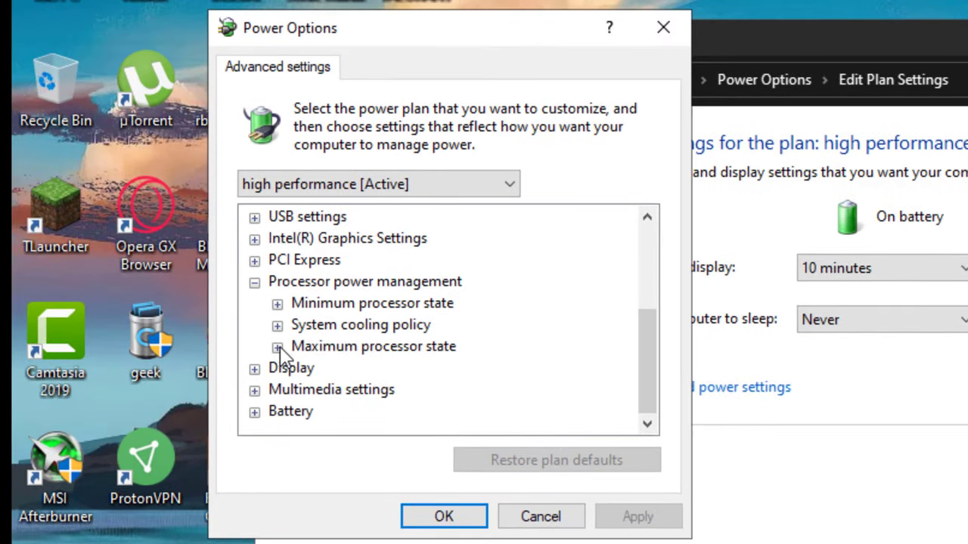
# Set the maximum processor state to 99% both on battery and plugged in
pyautogui.click(277, 346)
pyautogui.click(406, 368)
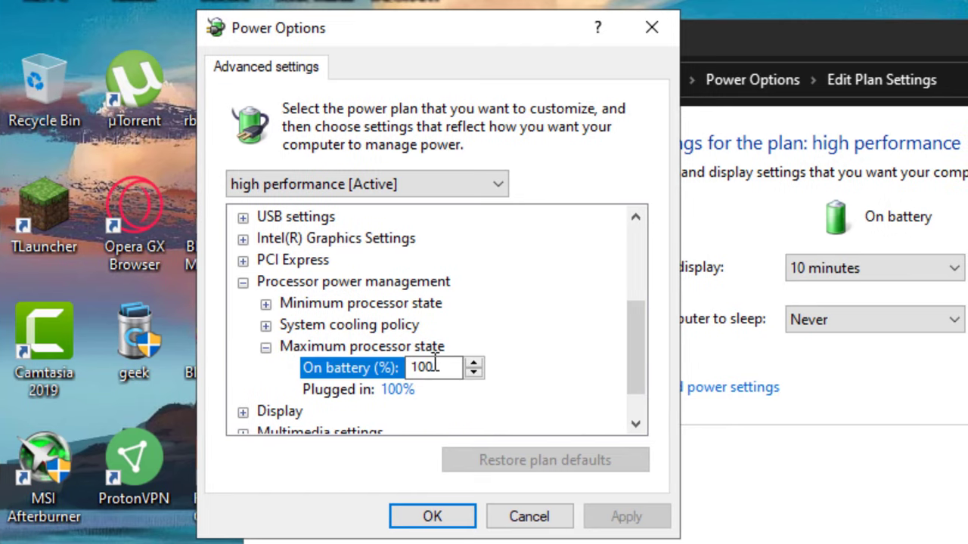
pyautogui.press('BackSpace')
pyautogui.press('BackSpace')
pyautogui.press('BackSpace')
pyautogui.write('99')
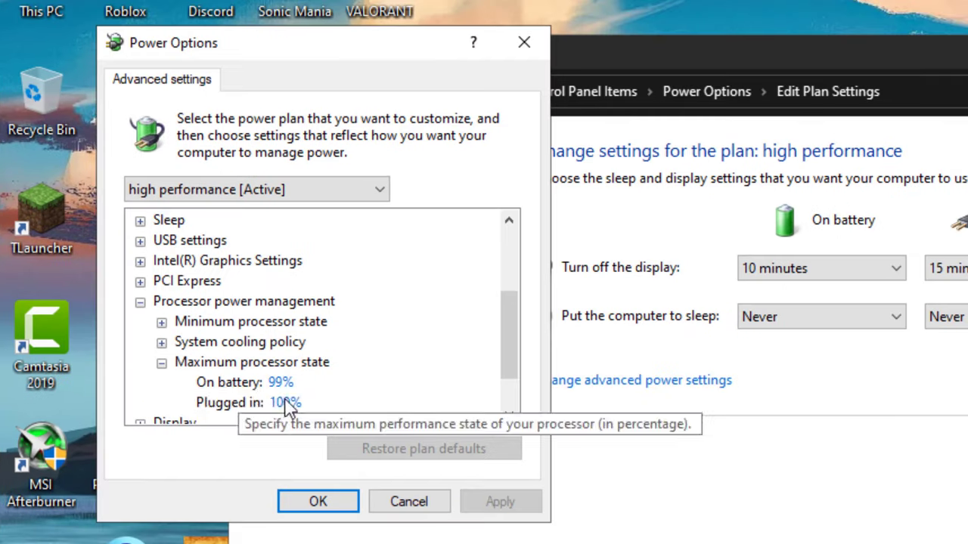
pyautogui.click(397, 390)
pyautogui.press('BackSpace')
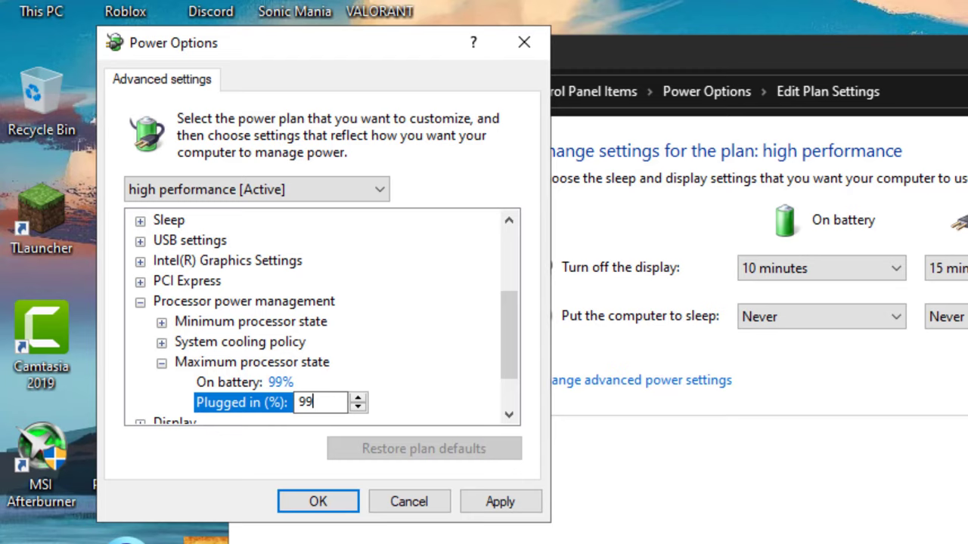
pyautogui.write('99')
# Set the plugged-in minimum processor state to 99%
pyautogui.click(268, 324)
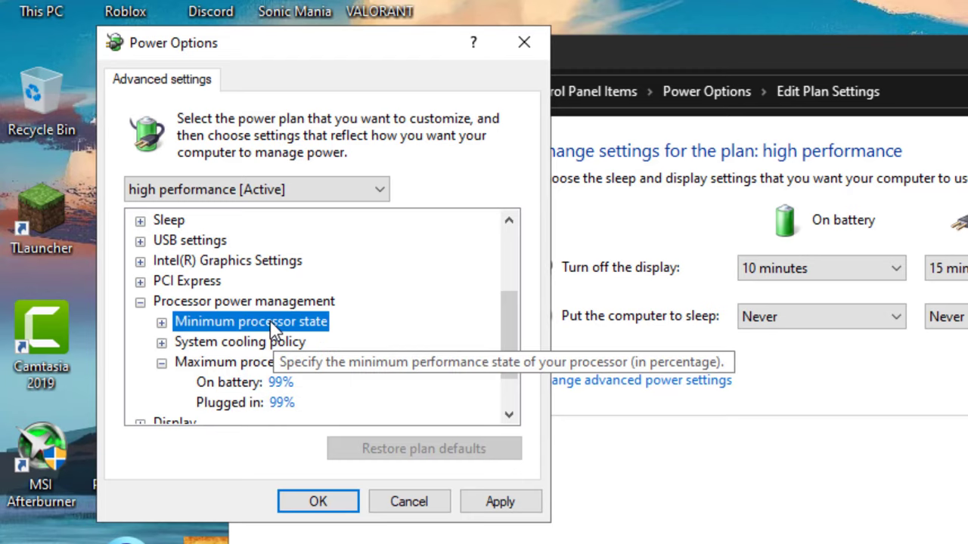
pyautogui.click(161, 324)
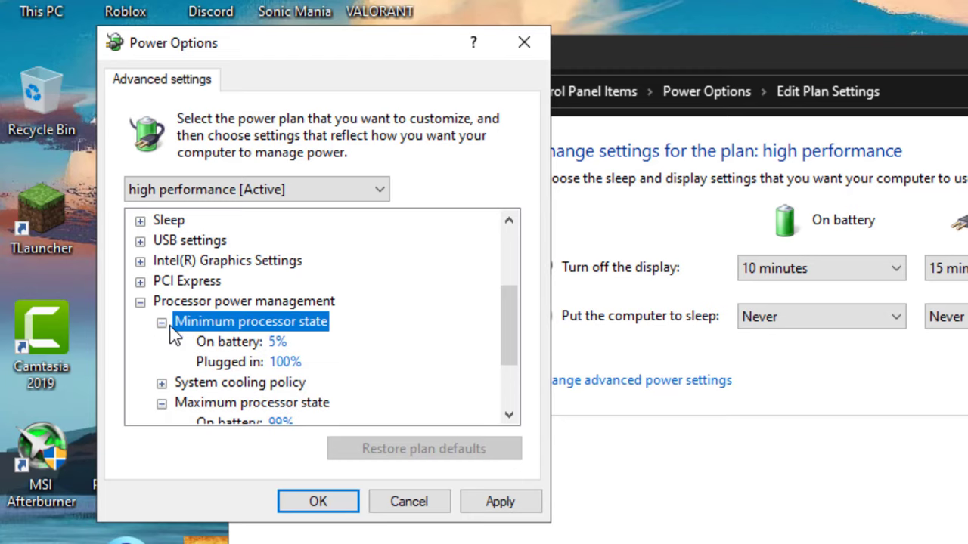
pyautogui.click(291, 362)
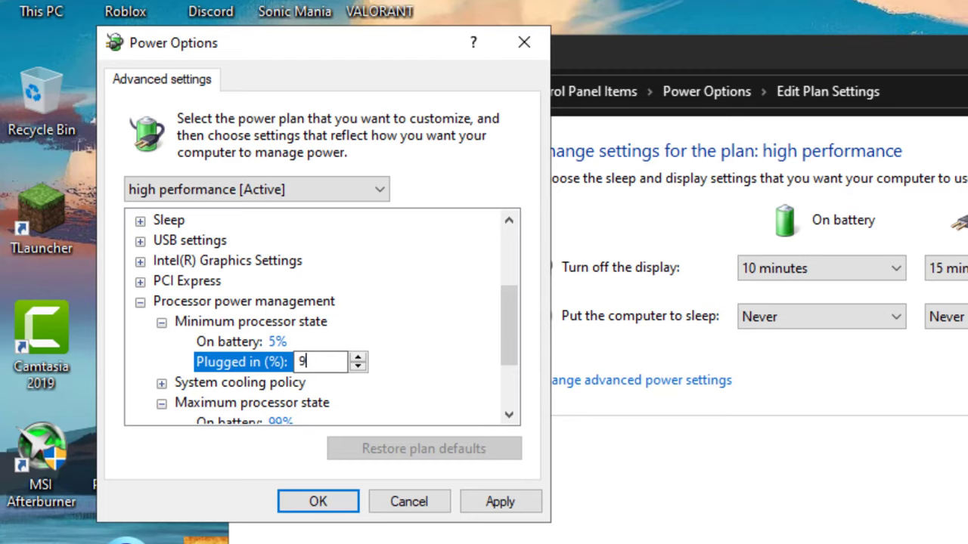
pyautogui.click(180, 347)
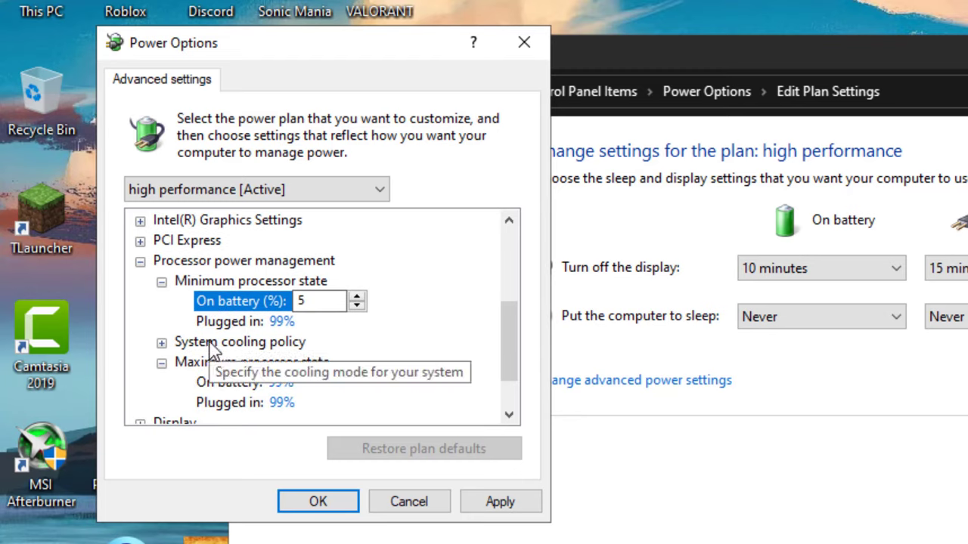
# Expand the system cooling policy to review its modes, then apply and confirm the advanced power settings
pyautogui.click(162, 344)
pyautogui.scroll(-2, 361, 363)
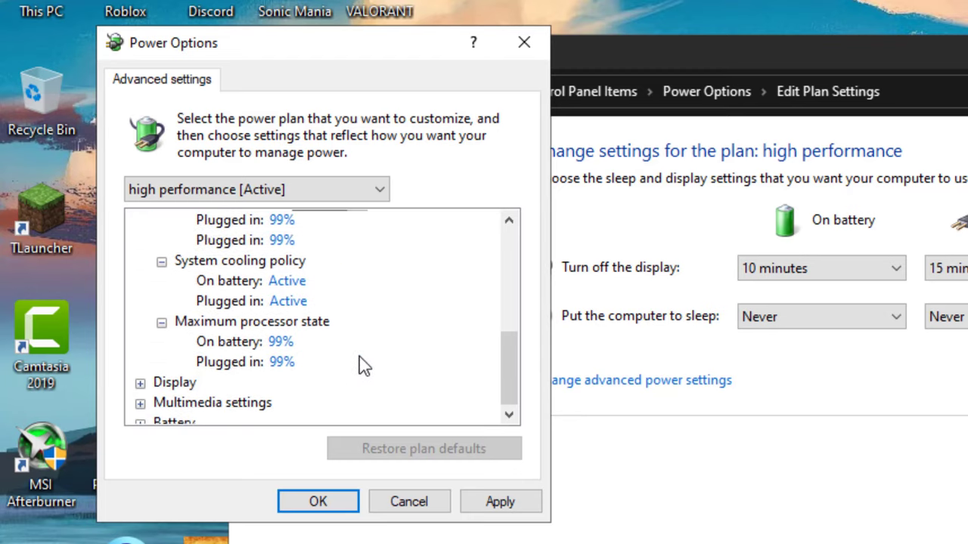
pyautogui.scroll(5, 360, 363)
pyautogui.scroll(-5, 360, 366)
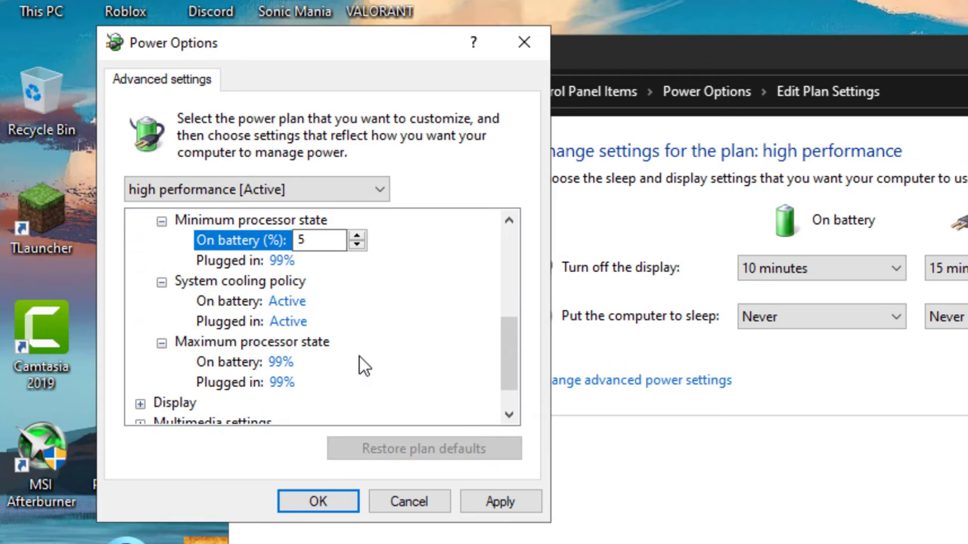
pyautogui.click(499, 502)
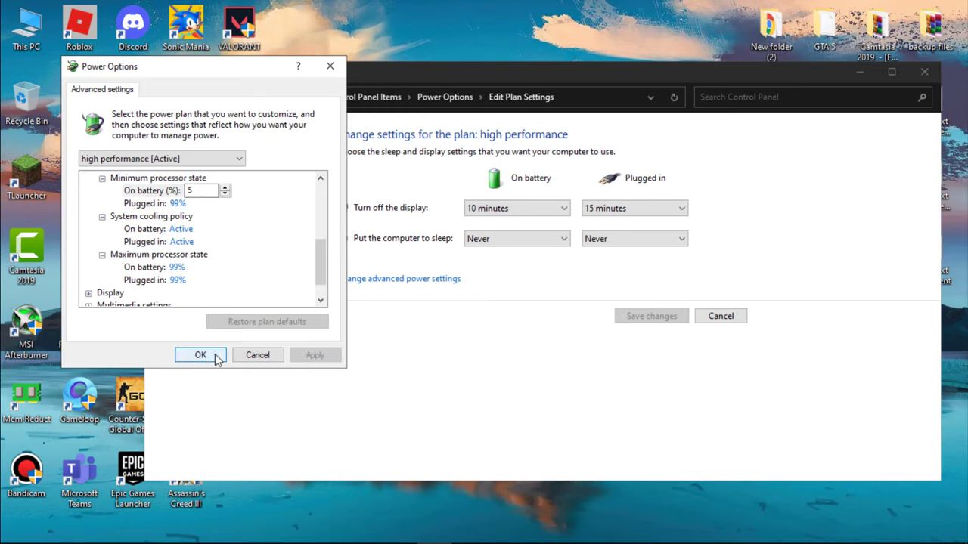
pyautogui.click(332, 502)
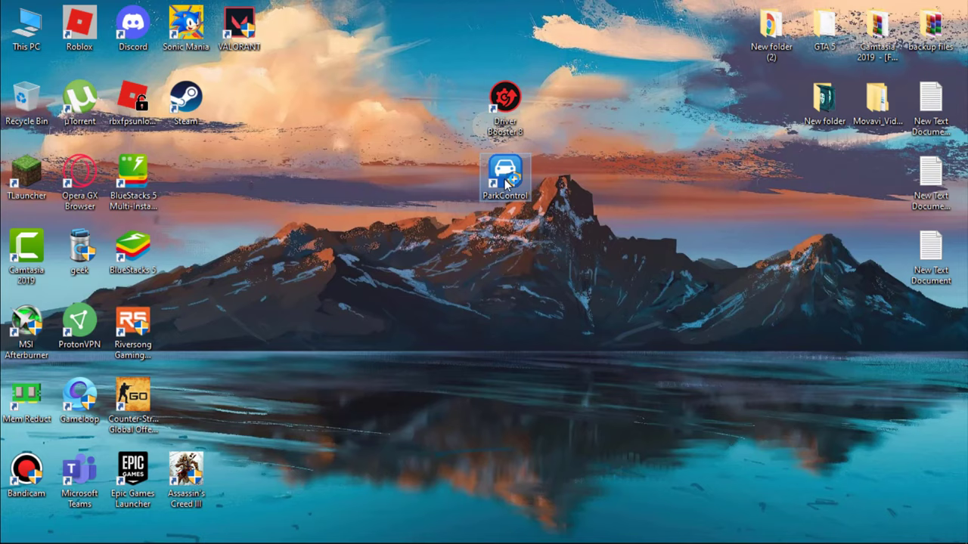
# Launch ParkControl and keep high performance as the power profile whose CPU settings are edited
pyautogui.doubleClick(508, 182)
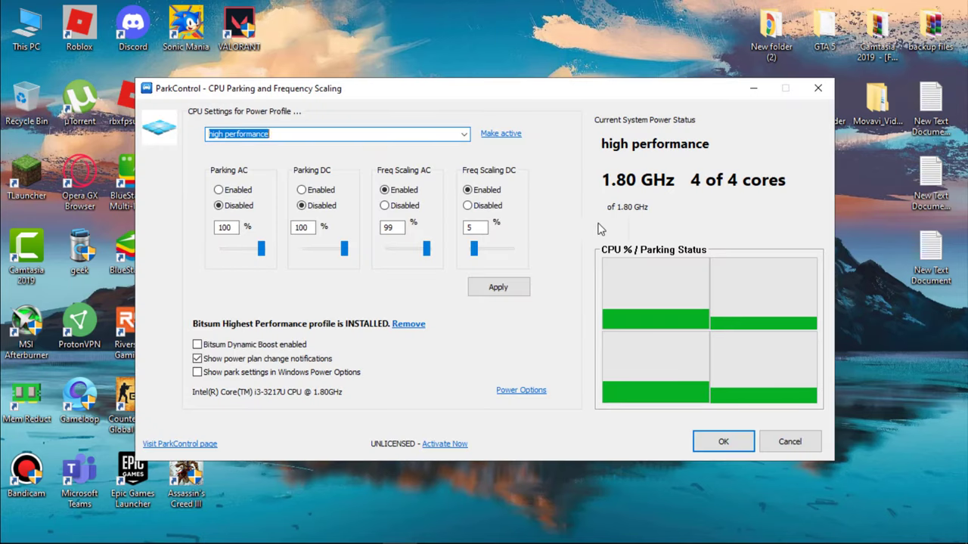
pyautogui.click(465, 136)
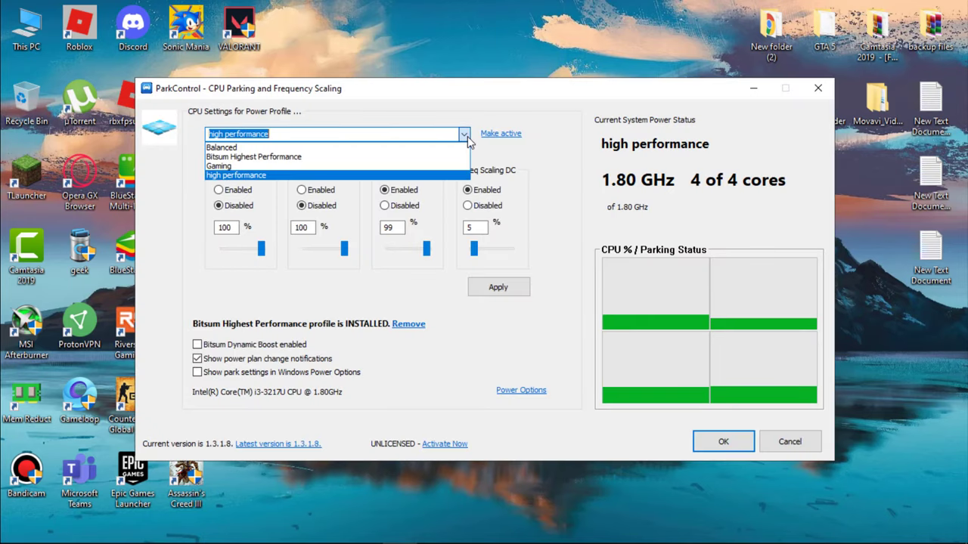
pyautogui.click(467, 137)
pyautogui.click(465, 134)
pyautogui.click(464, 133)
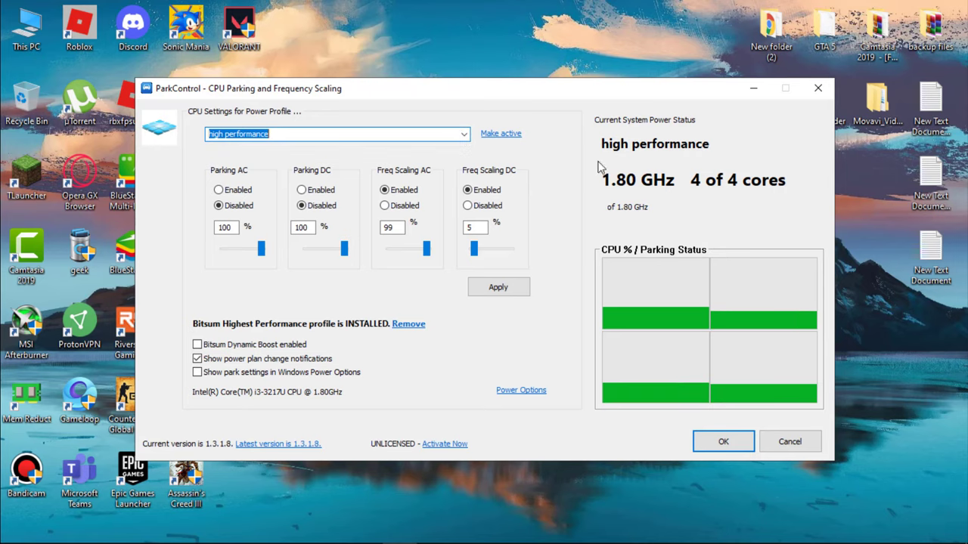
# Enable AC and DC parking and frequency scaling, set Parking AC, Parking DC and Freq Scaling AC to 100%, and apply the settings
pyautogui.click(471, 189)
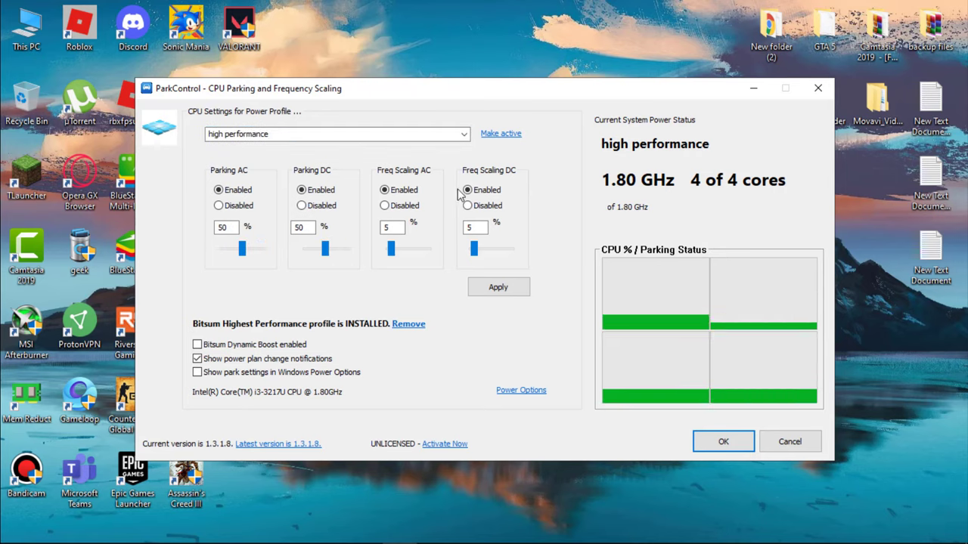
pyautogui.moveTo(242, 248); pyautogui.dragTo(261, 248)
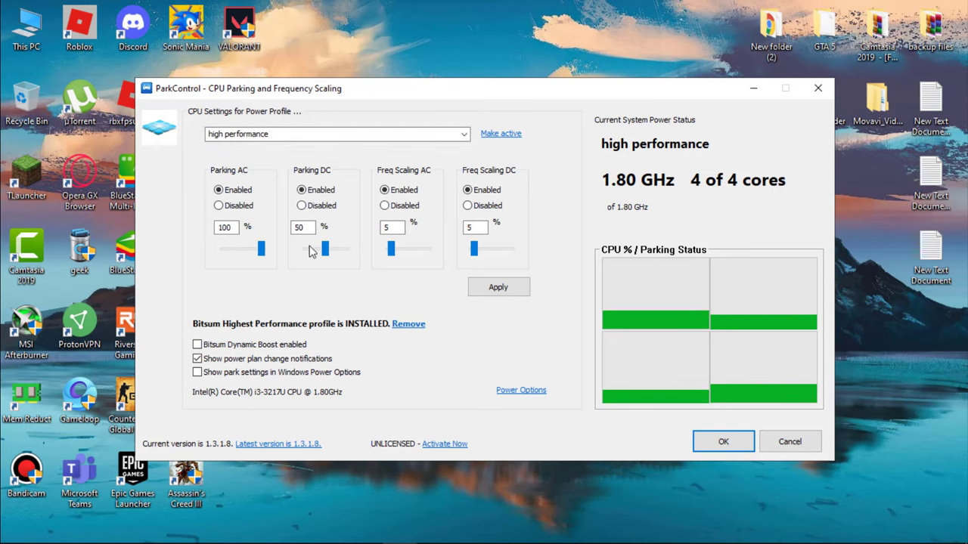
pyautogui.moveTo(325, 249); pyautogui.dragTo(427, 249)
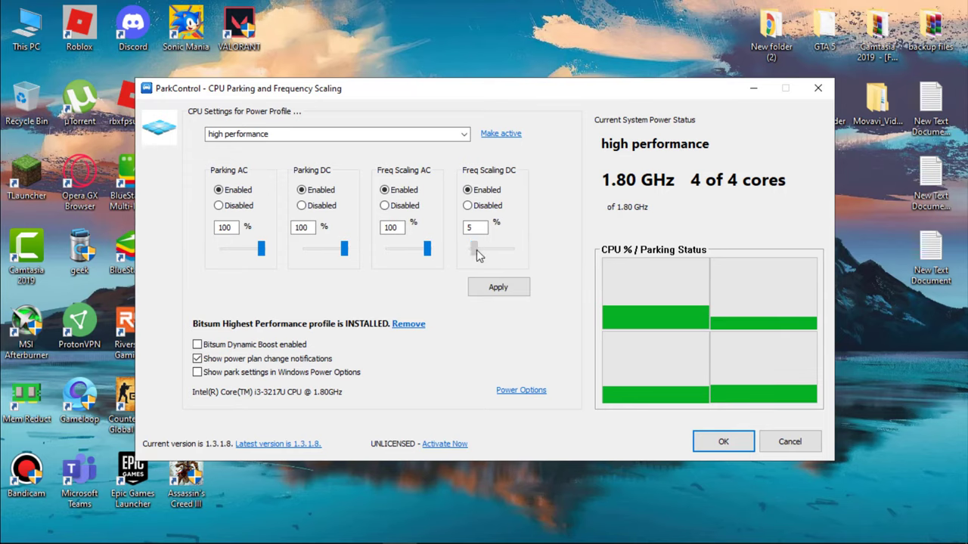
pyautogui.click(501, 287)
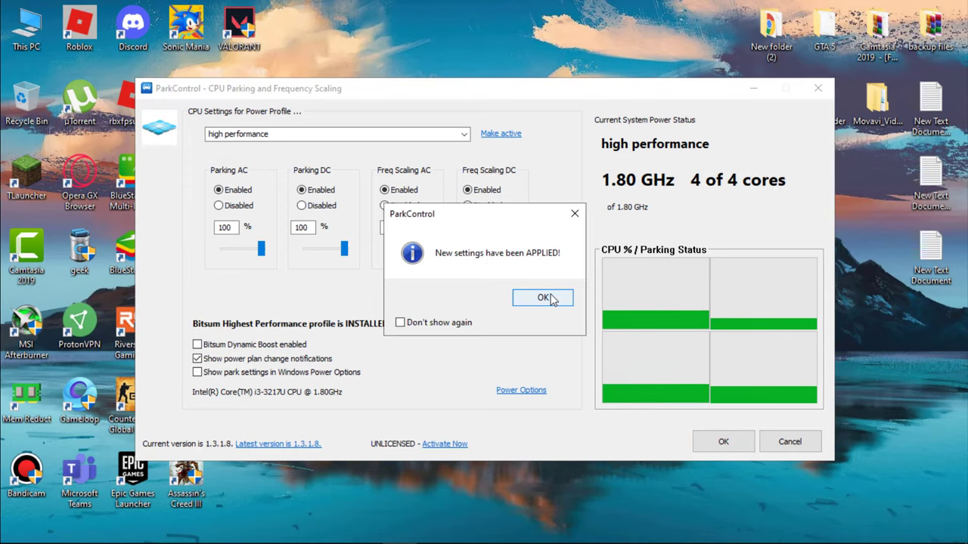
pyautogui.click(448, 320)
pyautogui.click(547, 298)
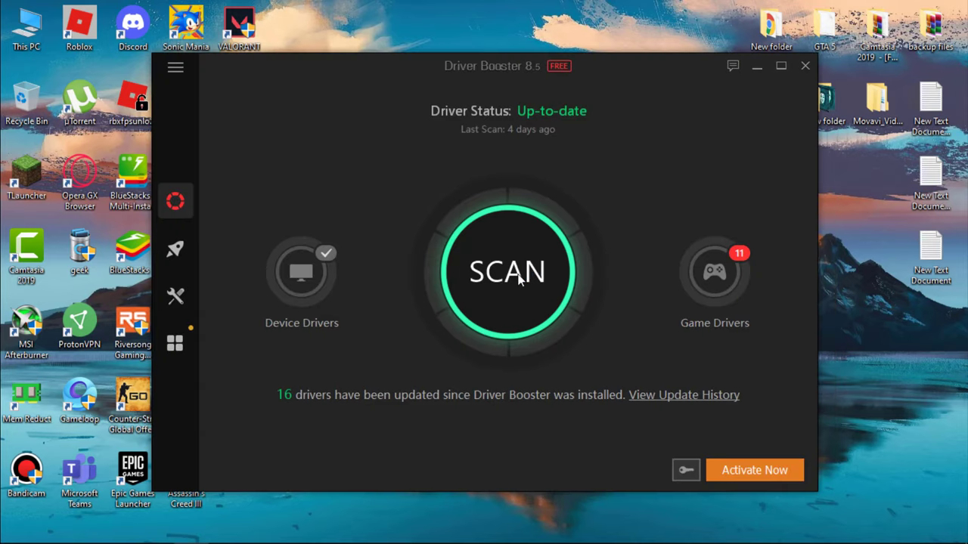
# Scan the system for outdated drivers in Driver Booster and start updating them
pyautogui.click(520, 279)
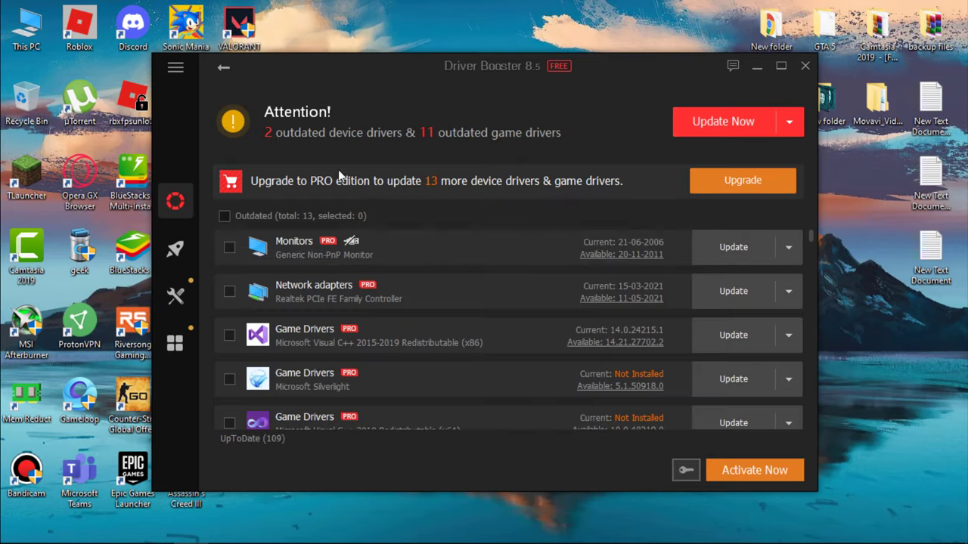
pyautogui.click(719, 118)
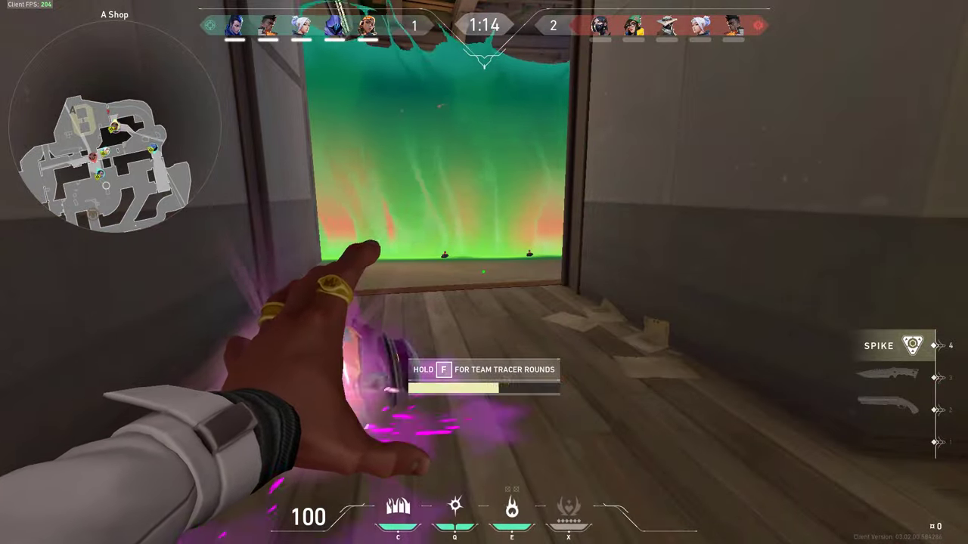
pyautogui.press('w')
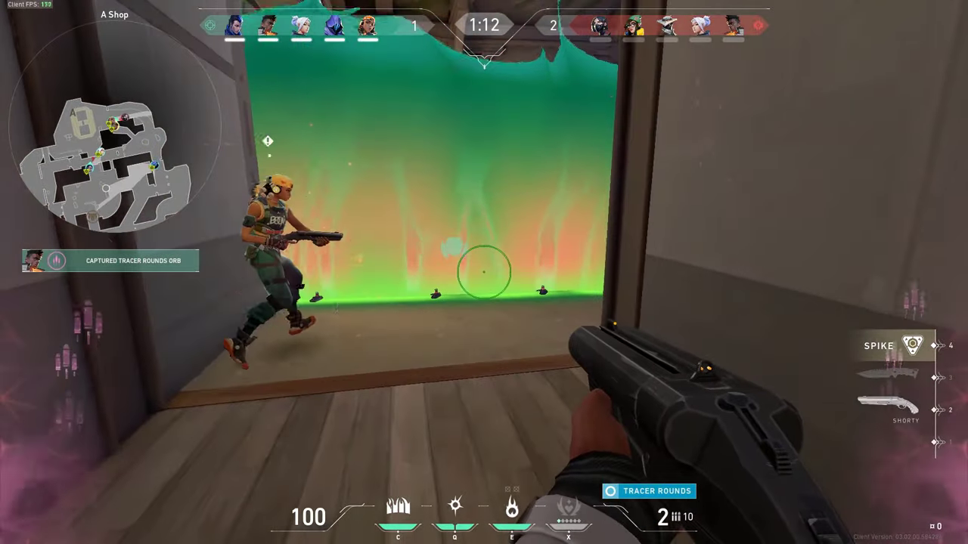
pyautogui.press('w')
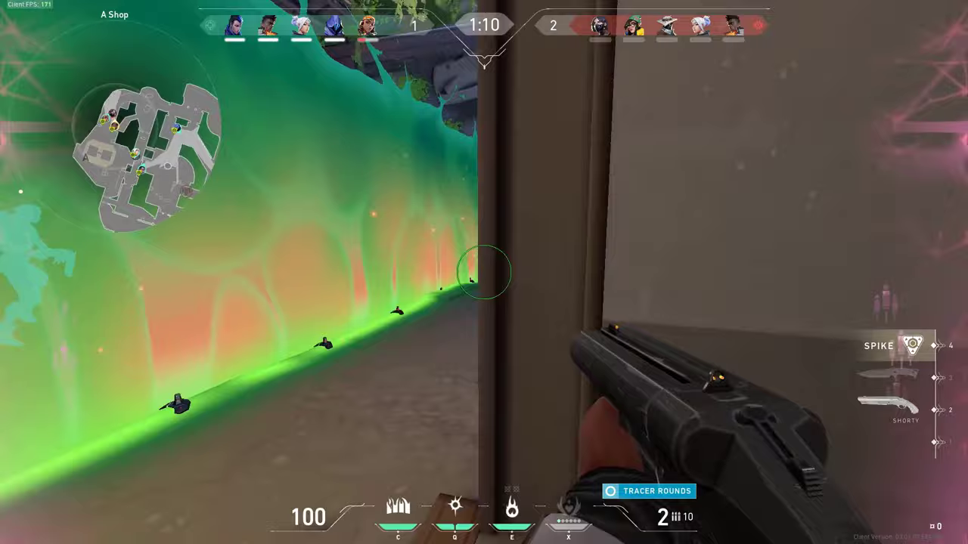
pyautogui.press('w')
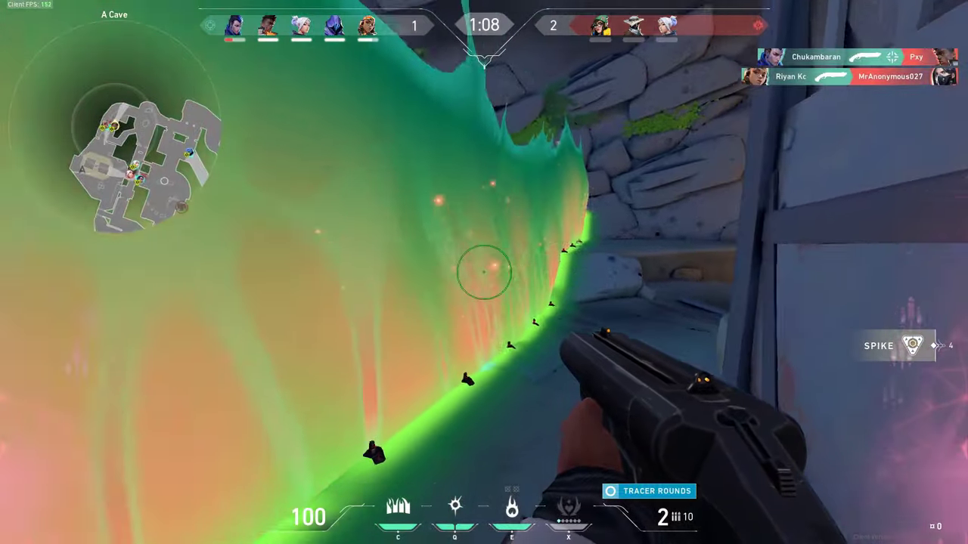
pyautogui.press('w')
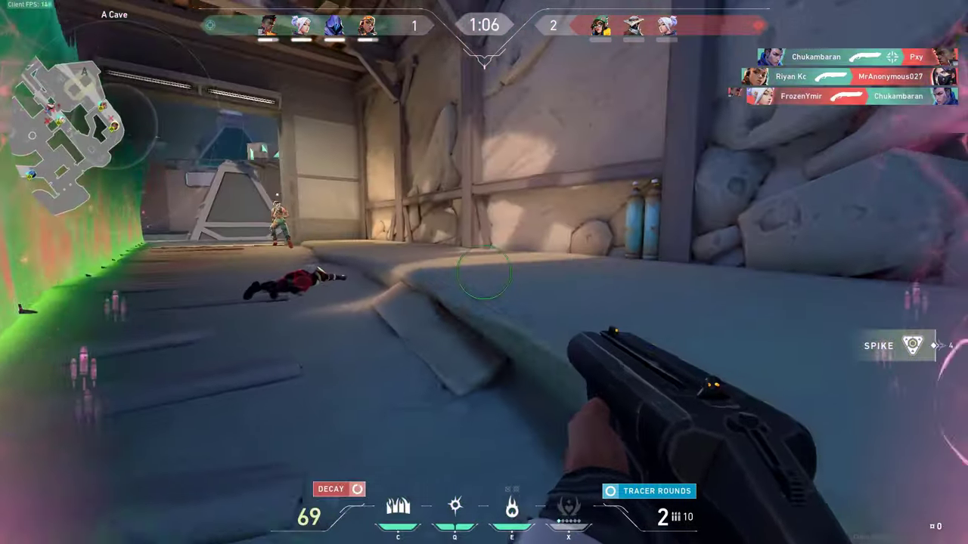